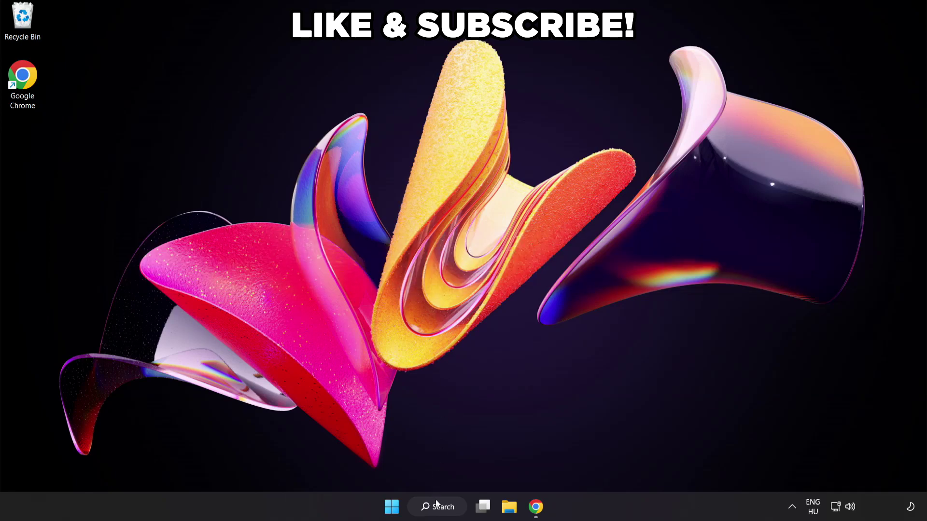
# Step: Search Windows for 'edit power plan' to show the Control Panel result
pyautogui.click(446, 508)
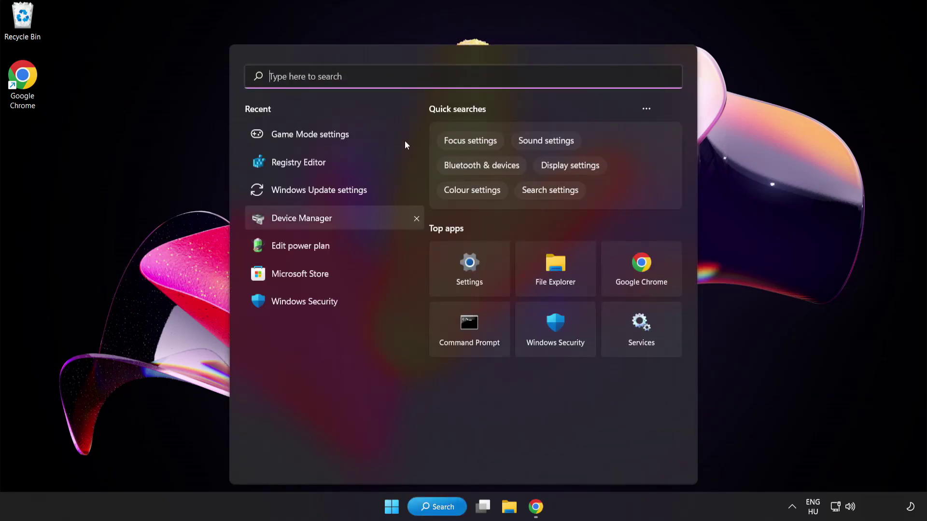
pyautogui.write('edit po')
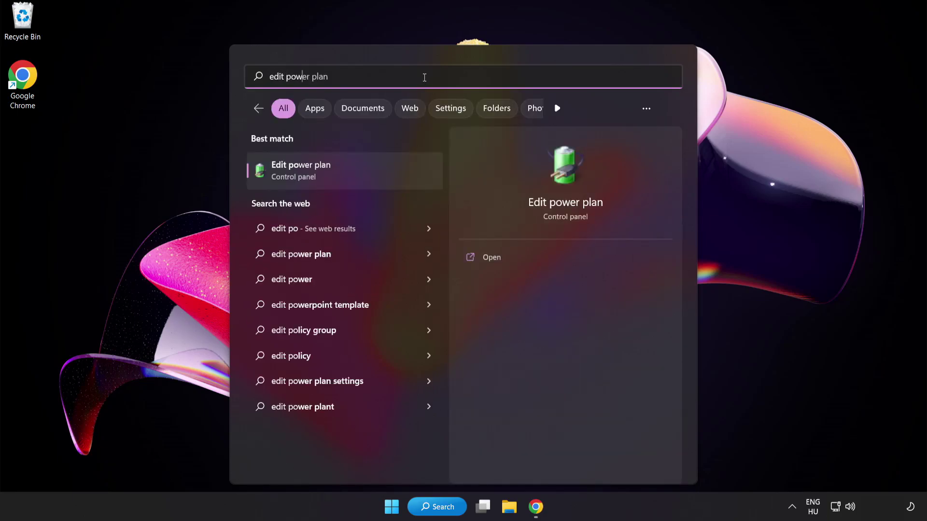
pyautogui.write('wer plan')
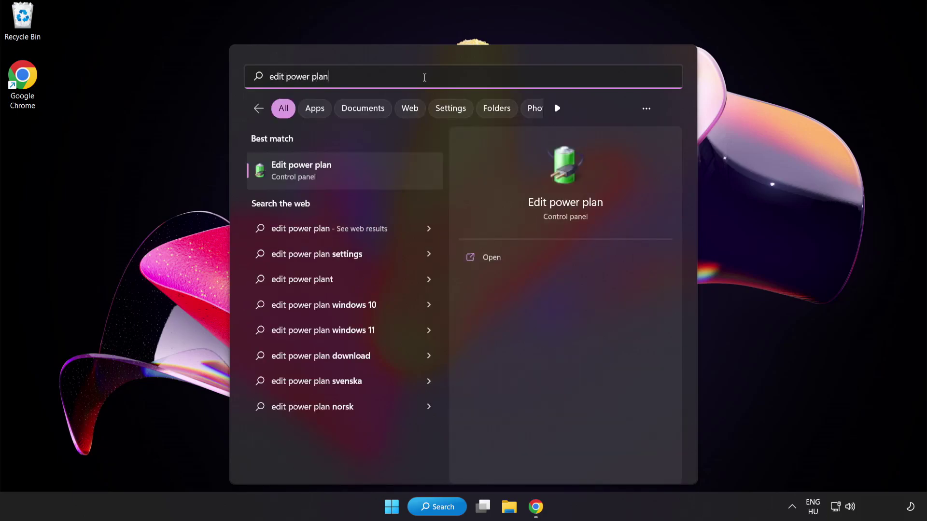
# Step: Make High performance the active power plan instead of Balanced, then close Power Options
pyautogui.click(376, 179)
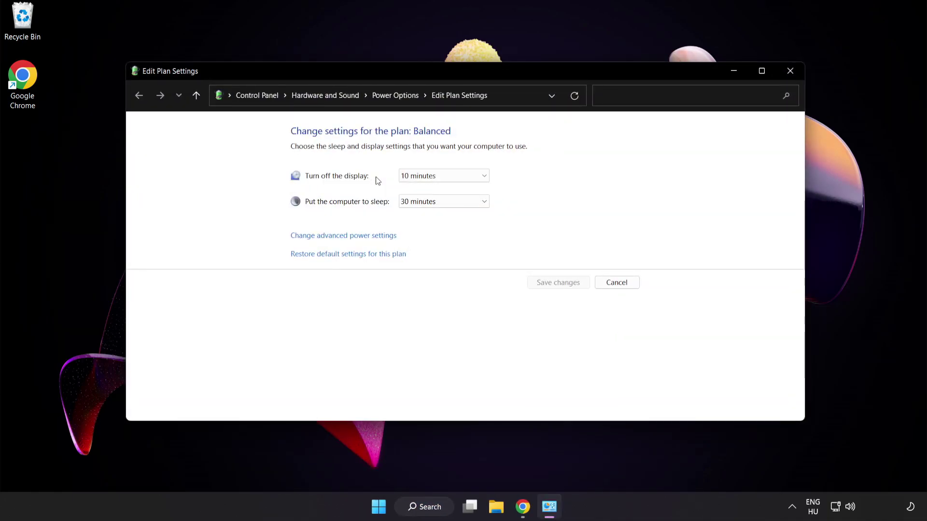
pyautogui.click(404, 97)
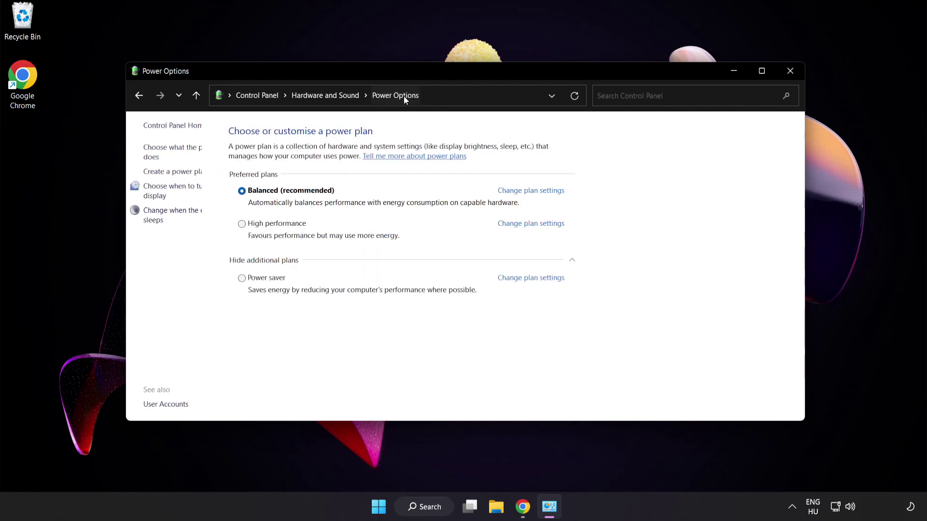
pyautogui.click(309, 227)
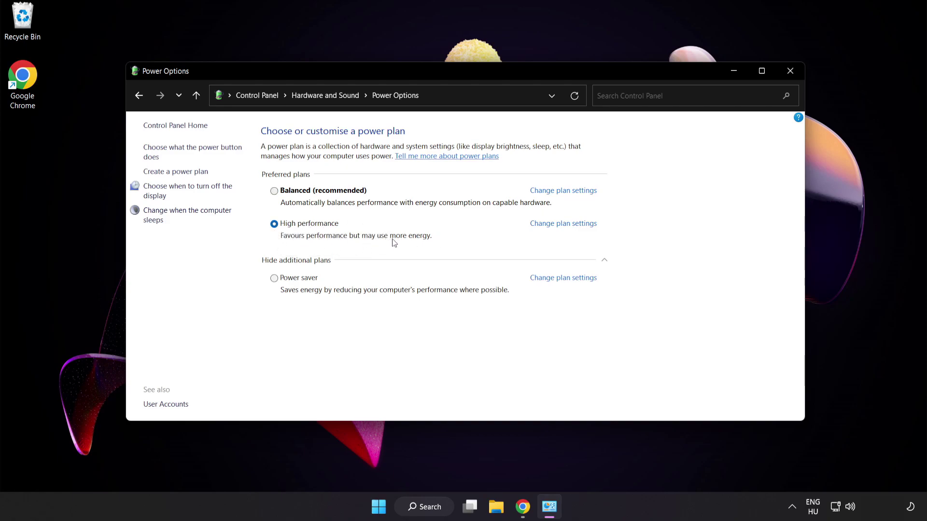
pyautogui.click(791, 71)
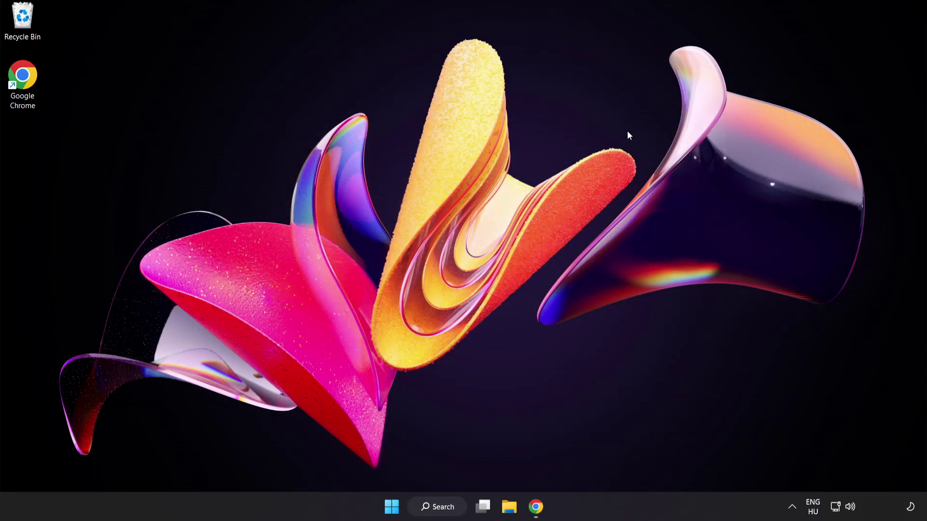
# Step: Search Windows for 'device manager' so Device Manager is the best match
pyautogui.click(447, 507)
pyautogui.write('d')
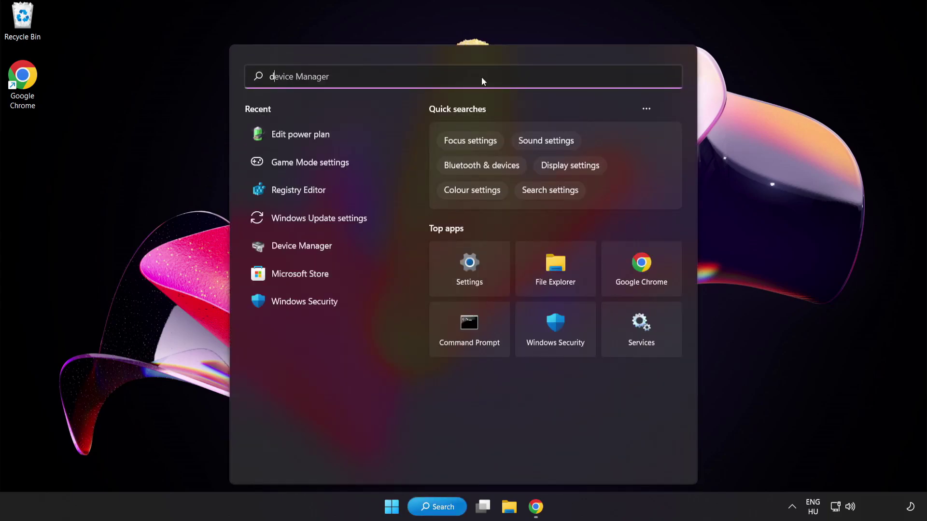
pyautogui.write('evice manager')
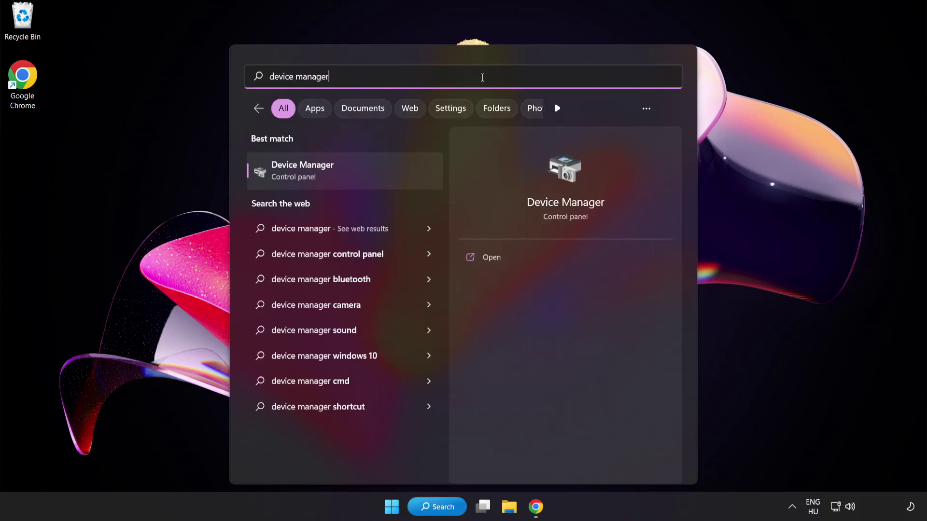
# Step: Launch Device Manager, expand Display adapters and right-click the VMware SVGA 3D adapter
pyautogui.click(379, 175)
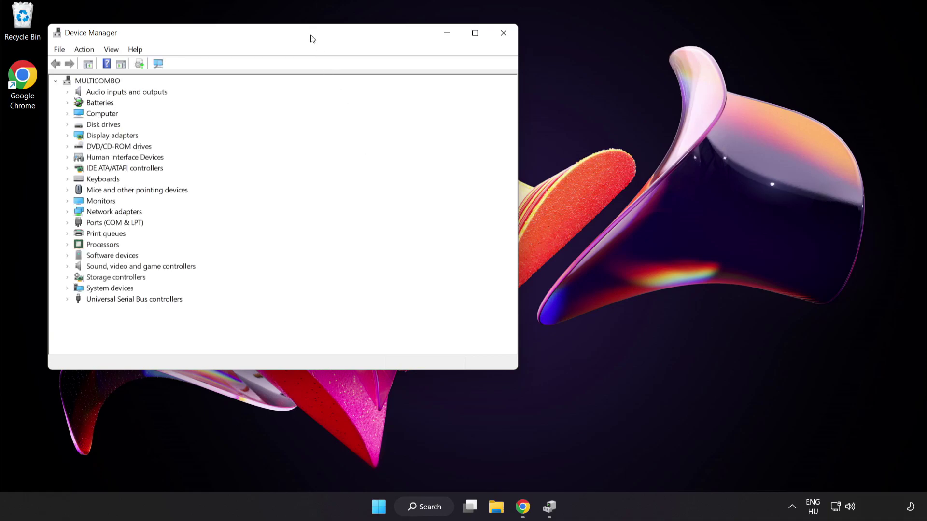
pyautogui.moveTo(313, 37); pyautogui.dragTo(471, 95)
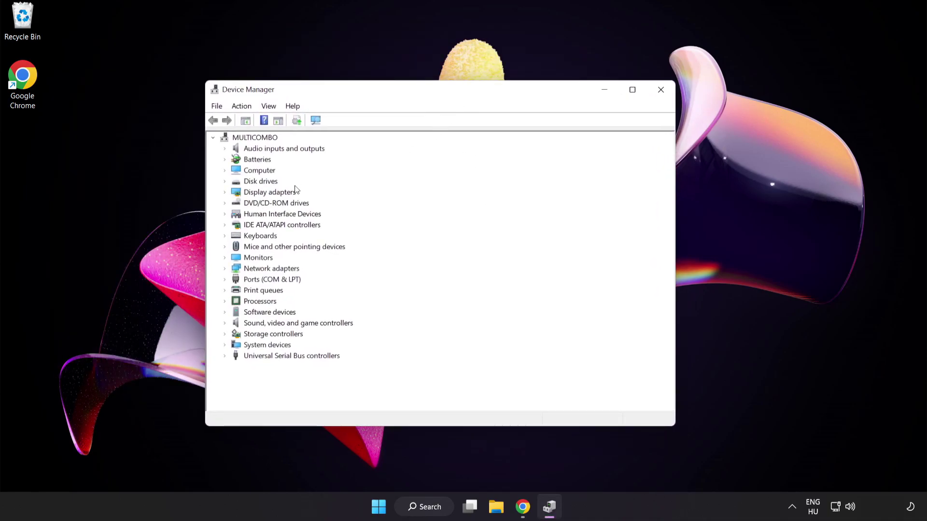
pyautogui.click(238, 193)
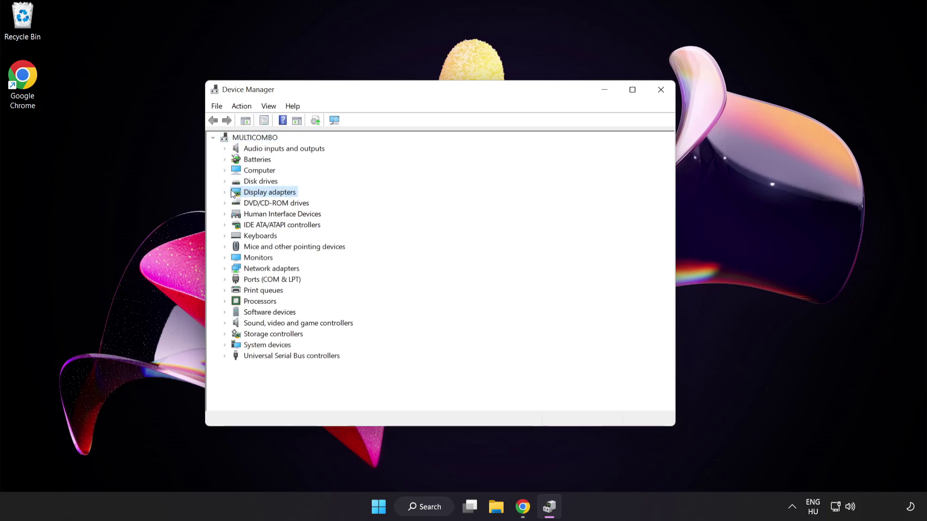
pyautogui.click(225, 194)
pyautogui.click(264, 203)
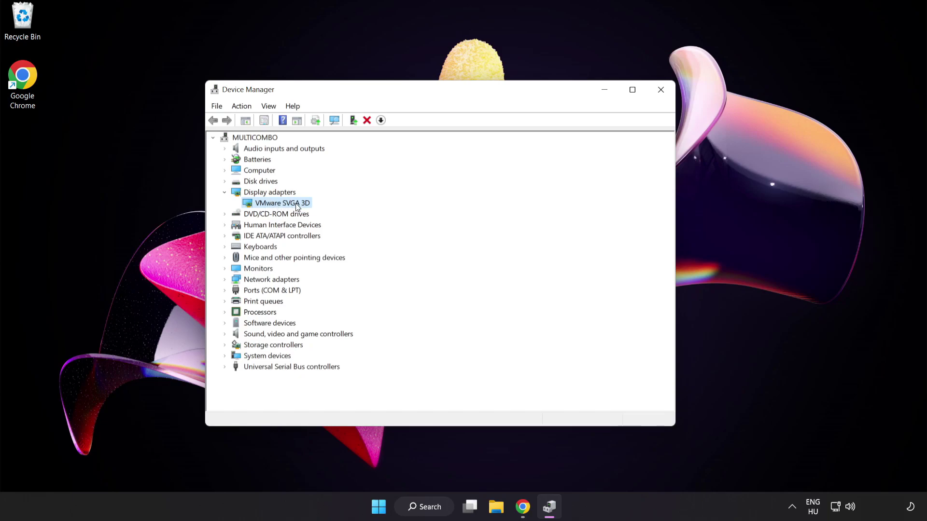
pyautogui.rightClick(296, 204)
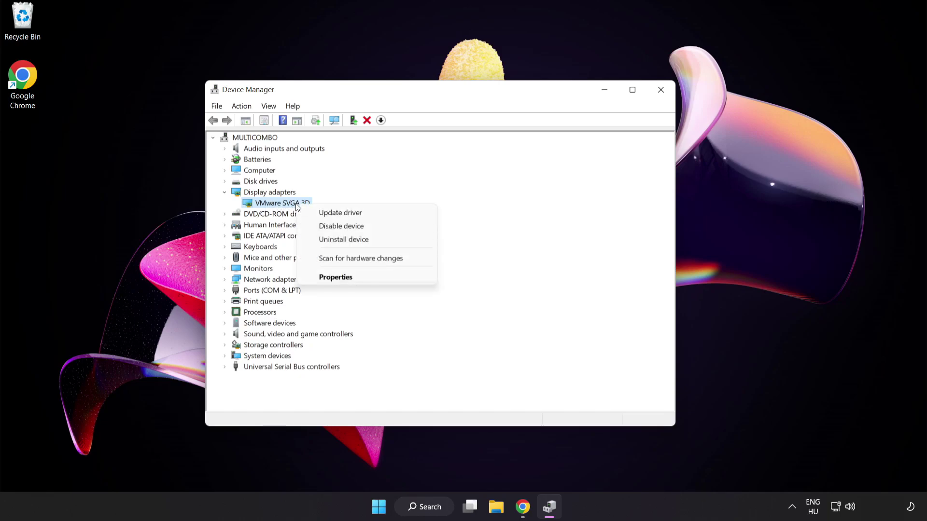
# Step: Auto-search for a newer VMware SVGA 3D driver, find it current, and close Device Manager
pyautogui.click(363, 214)
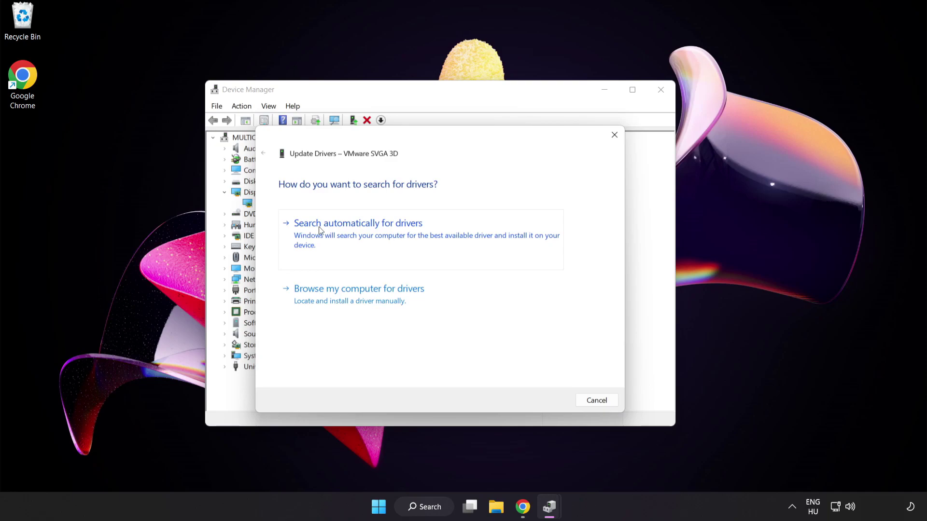
pyautogui.click(382, 232)
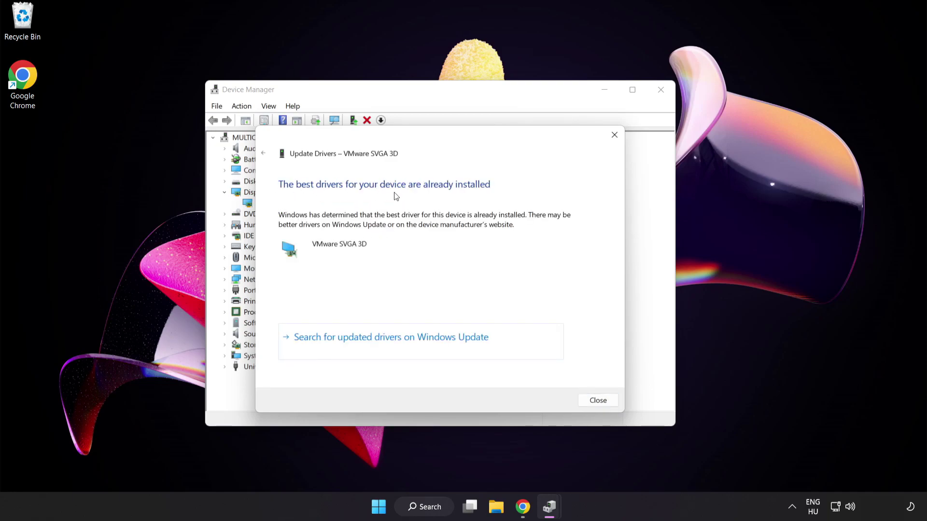
pyautogui.click(597, 402)
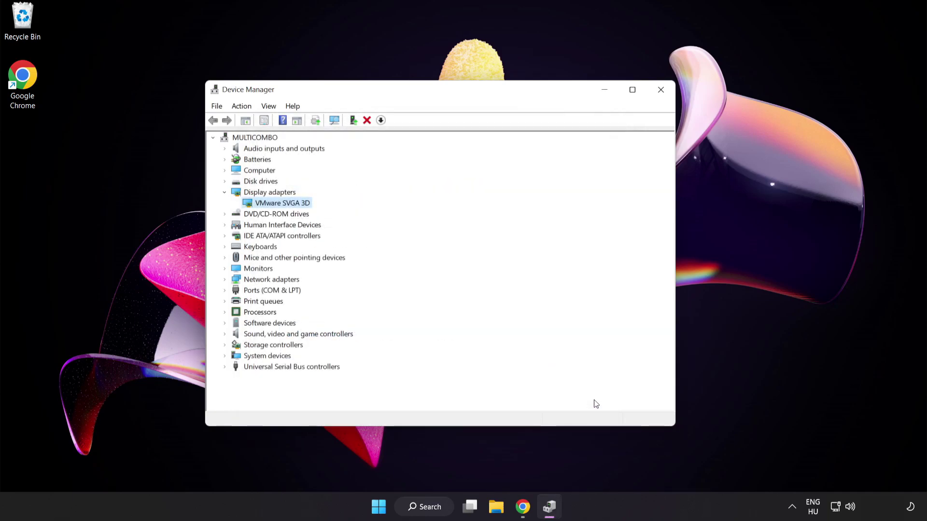
pyautogui.click(657, 98)
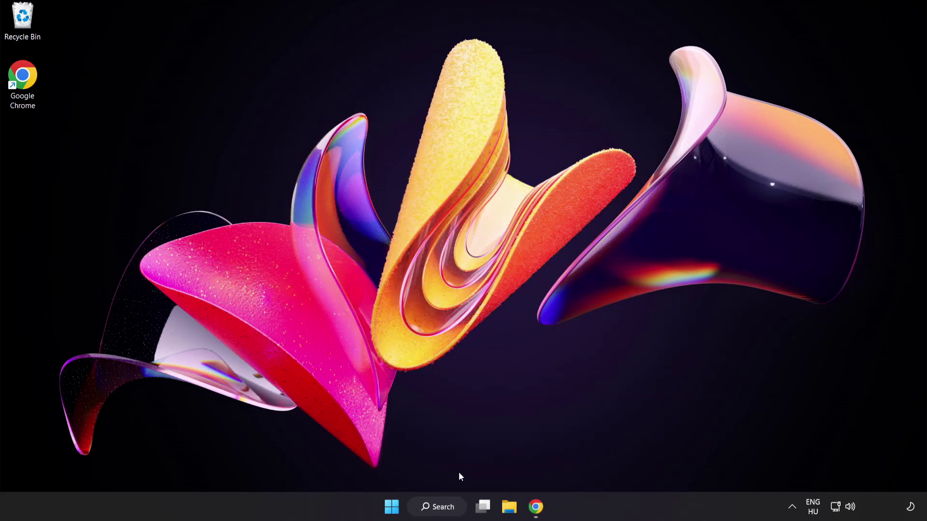
# Step: Search 'game mode settings' and open the Game Mode settings page
pyautogui.click(448, 513)
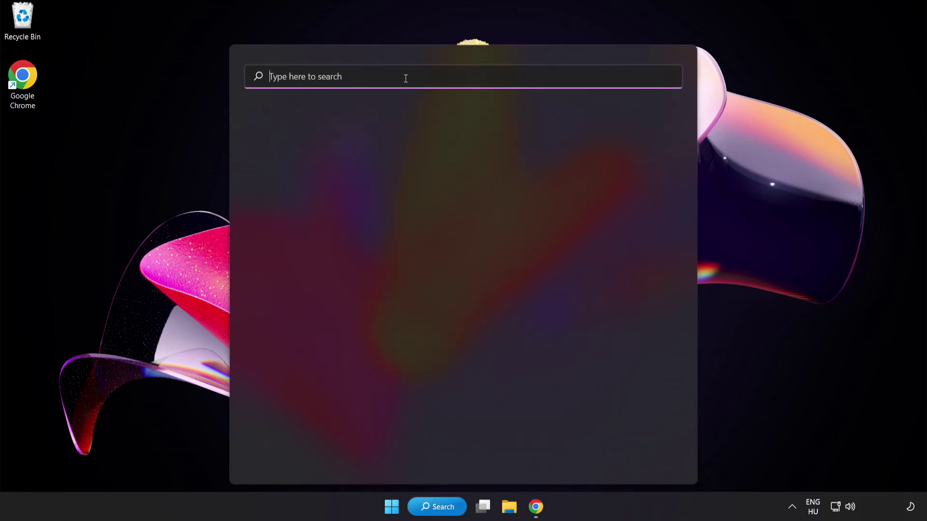
pyautogui.write('game mode setti')
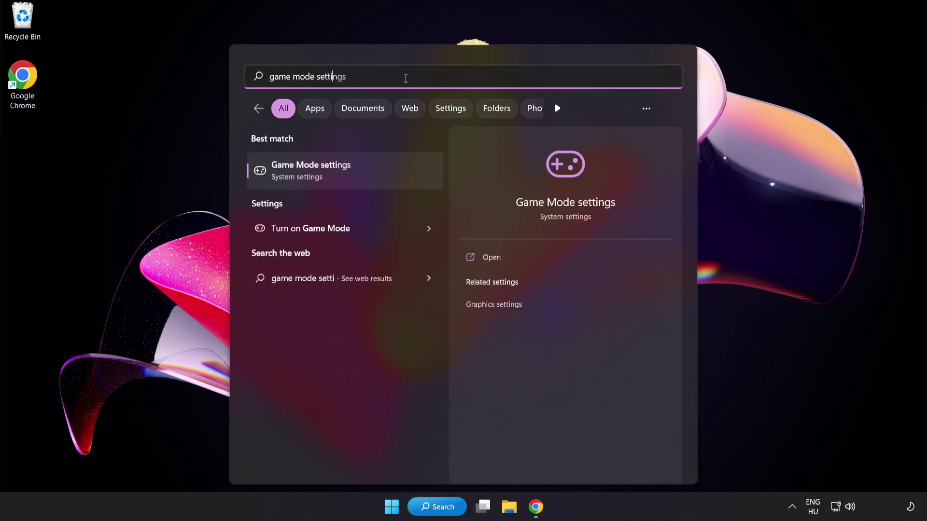
pyautogui.write('ngs')
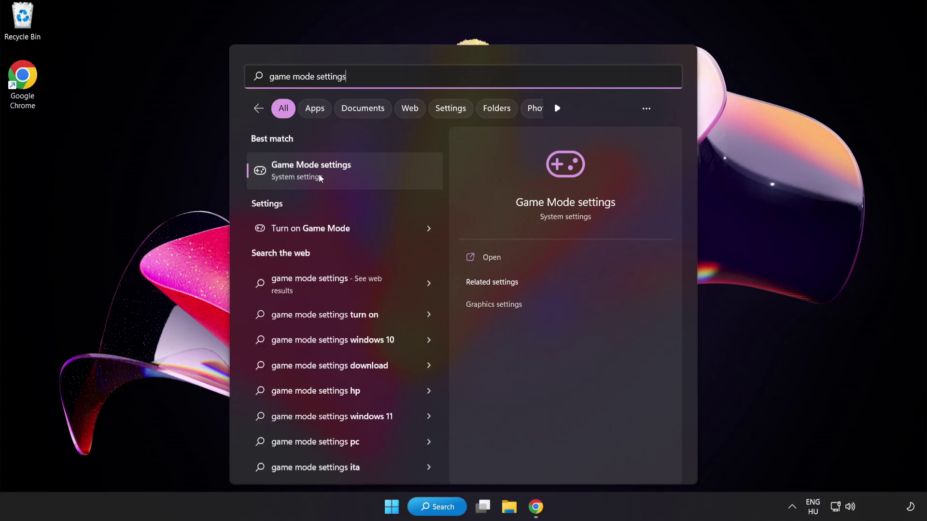
pyautogui.click(339, 178)
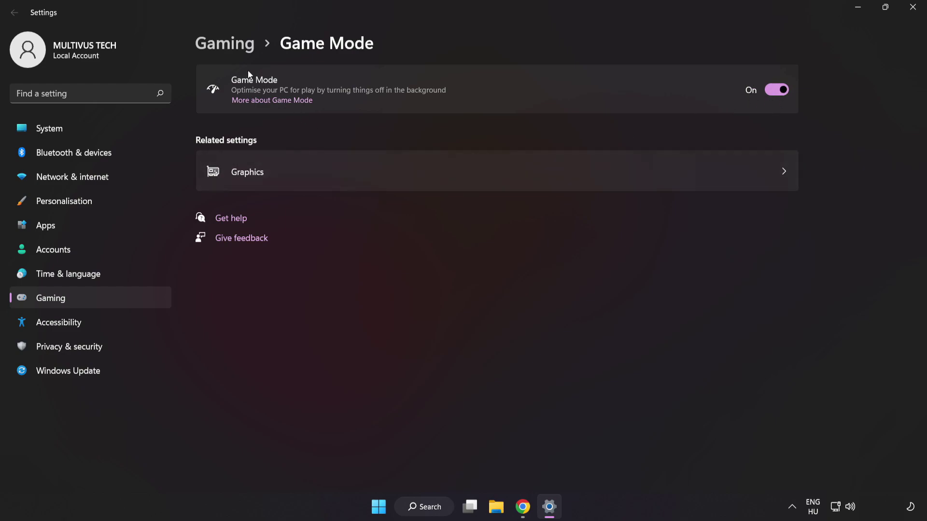
# Step: Check the Xbox Game Bar controller-button setting under Gaming, then close Settings
pyautogui.click(229, 48)
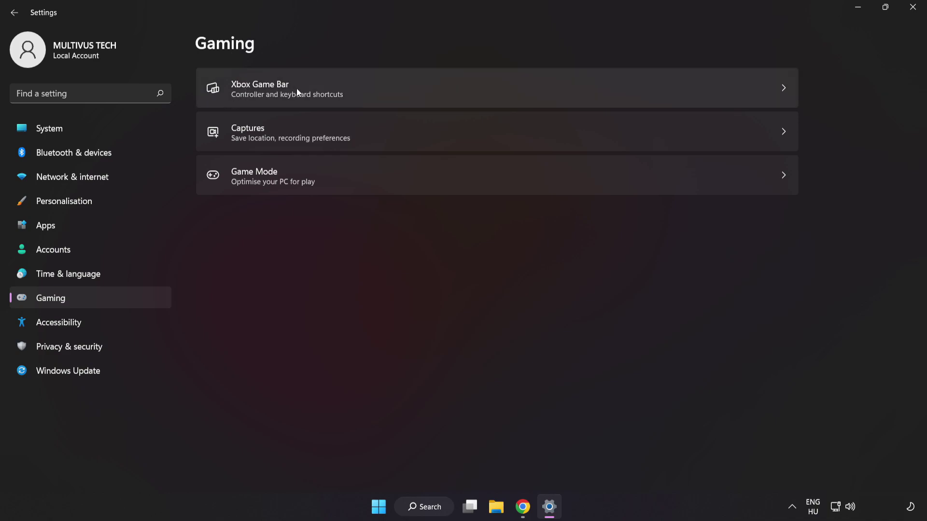
pyautogui.click(668, 82)
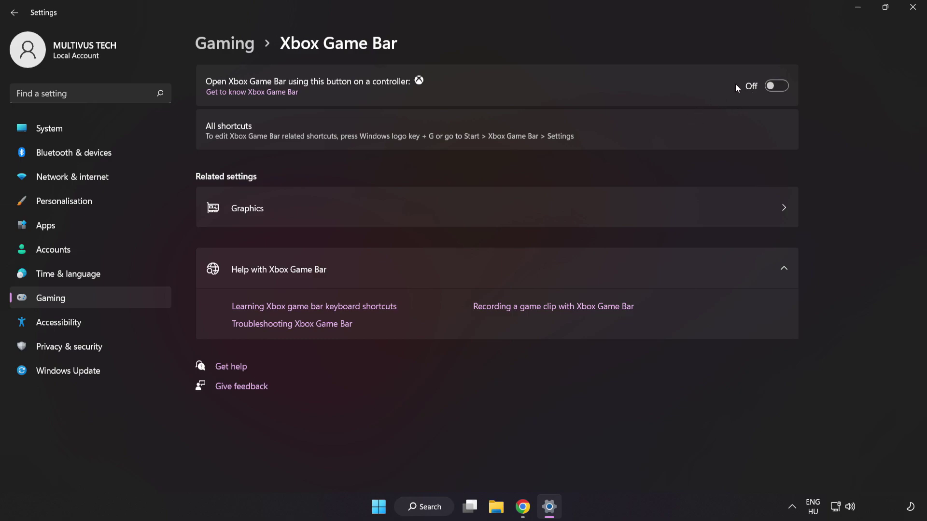
pyautogui.click(913, 8)
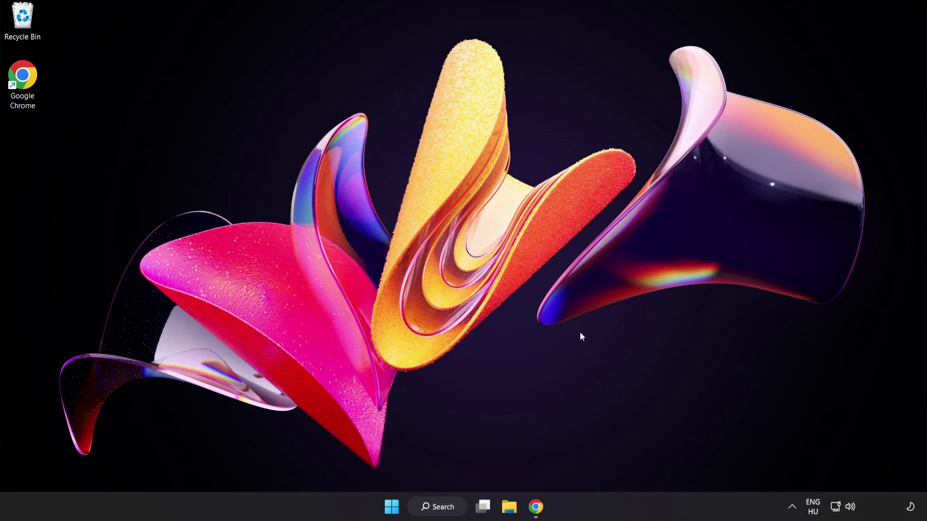
# Step: Open Task Manager from the Start menu and end the Google Chrome (8) processes
pyautogui.rightClick(390, 511)
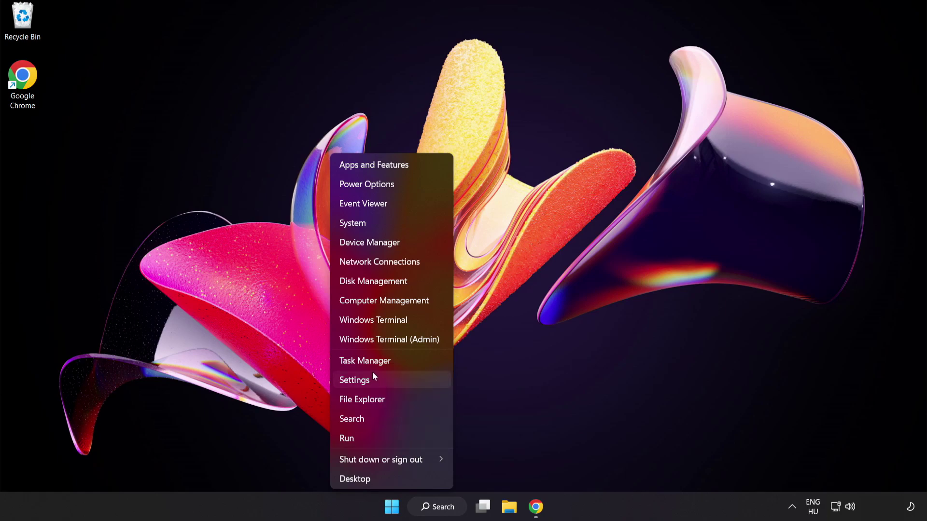
pyautogui.click(398, 360)
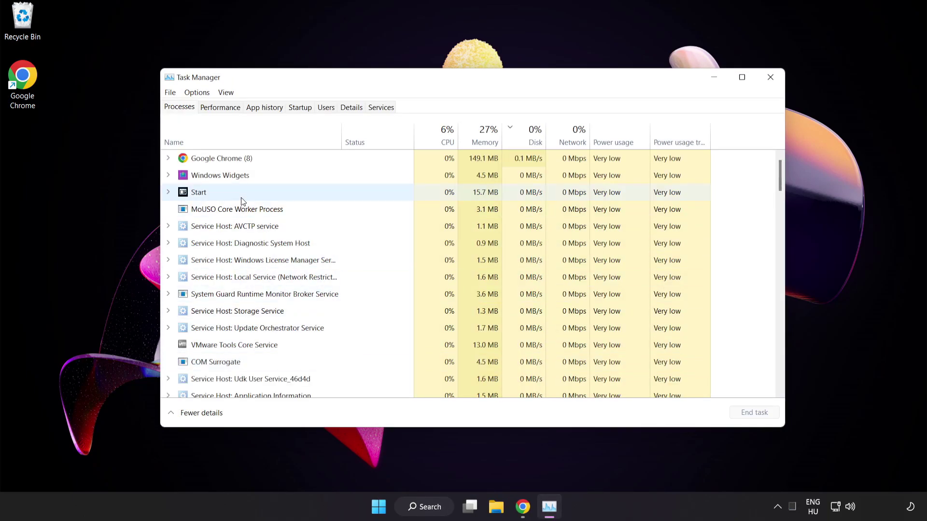
pyautogui.click(235, 159)
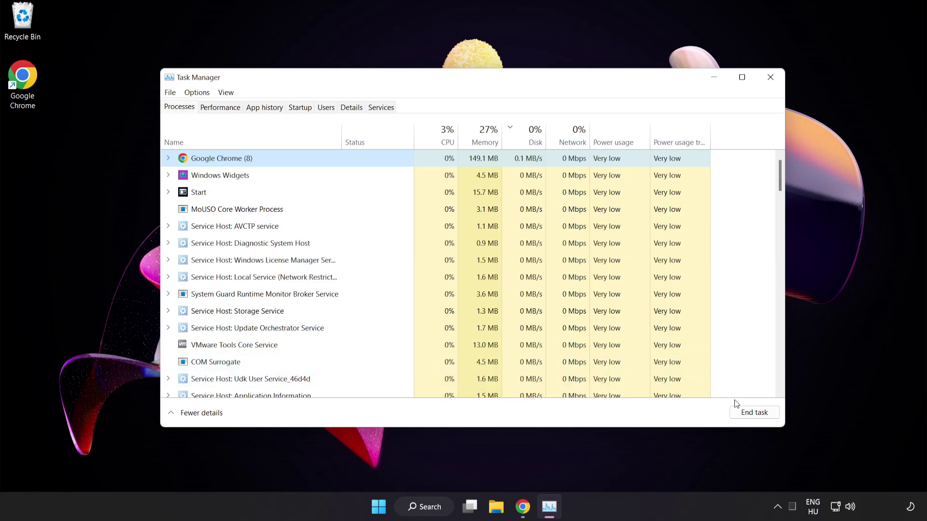
pyautogui.click(750, 412)
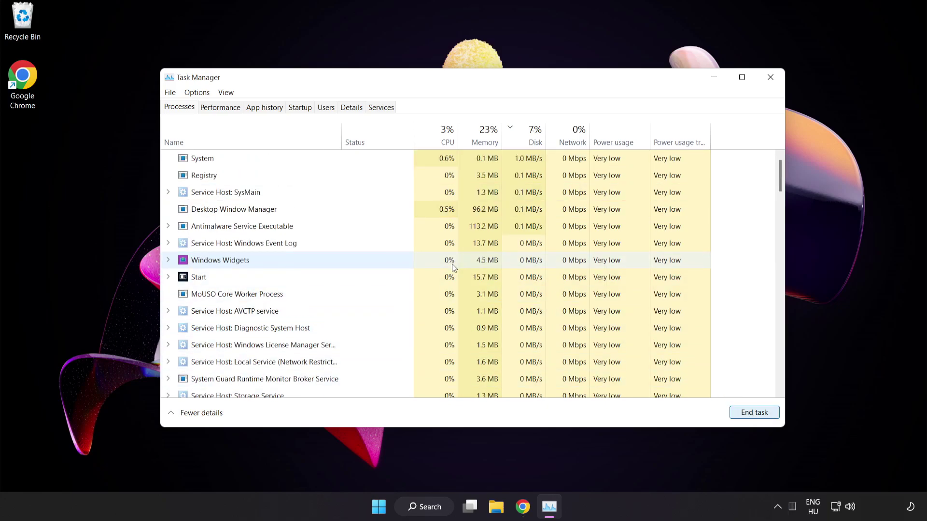
pyautogui.moveTo(779, 185)
pyautogui.mouseDown()
pyautogui.moveTo(777, 324)
pyautogui.moveTo(772, 144)
pyautogui.mouseUp()
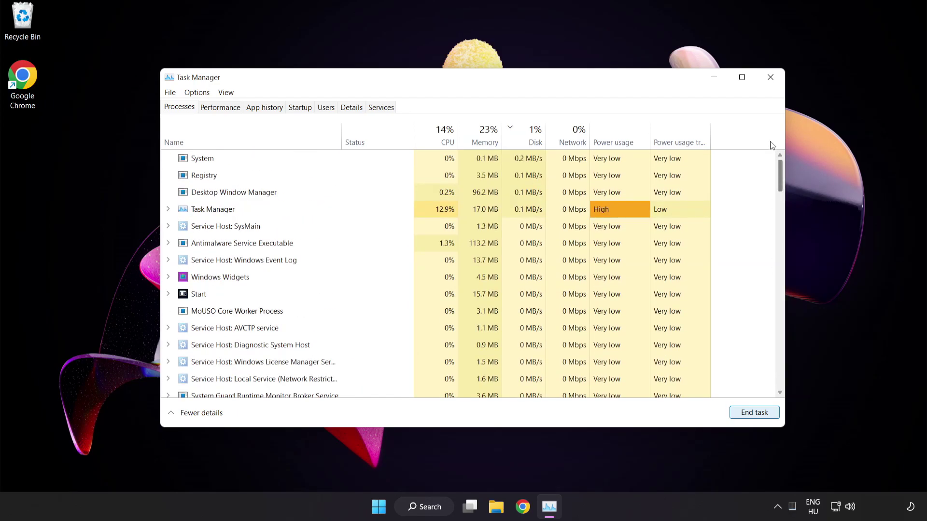
# Step: Disable Cortana, Phone Link and Terminal as startup apps, then close Task Manager
pyautogui.click(302, 108)
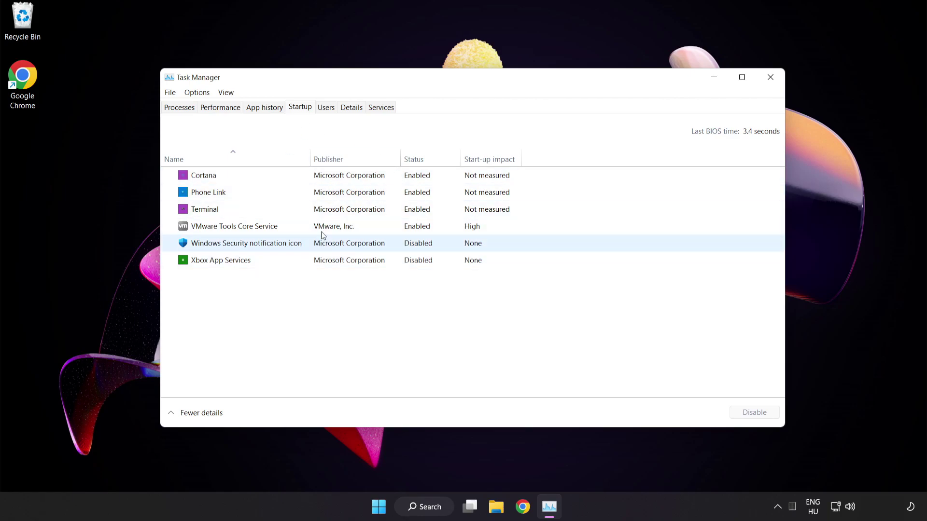
pyautogui.click(327, 181)
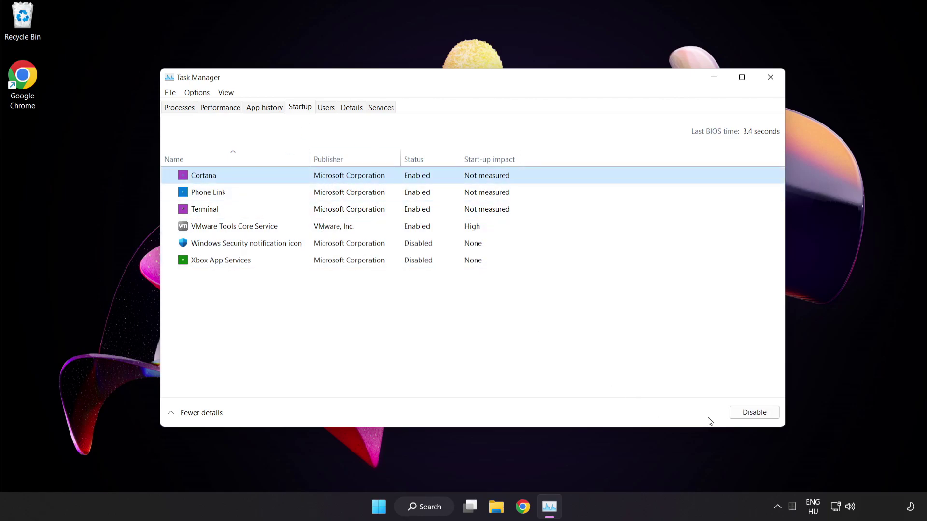
pyautogui.click(759, 413)
pyautogui.click(269, 193)
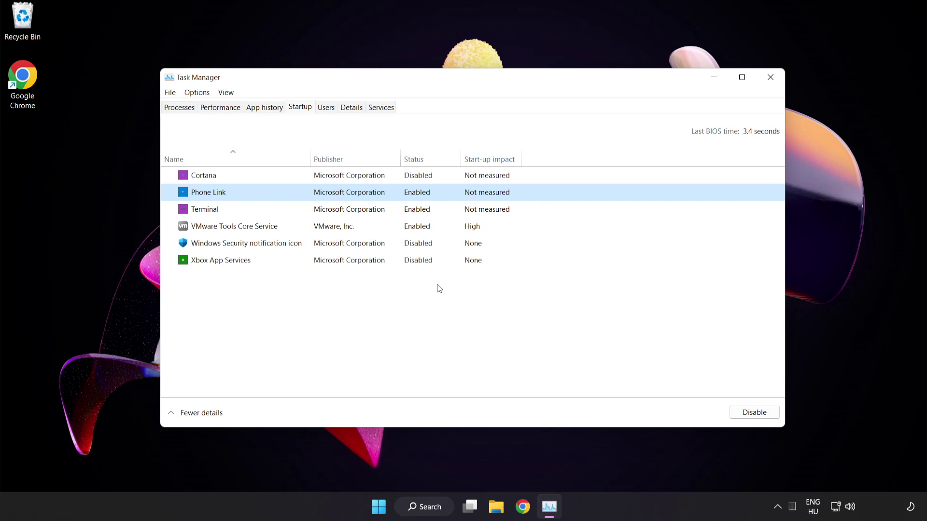
pyautogui.click(744, 414)
pyautogui.click(369, 213)
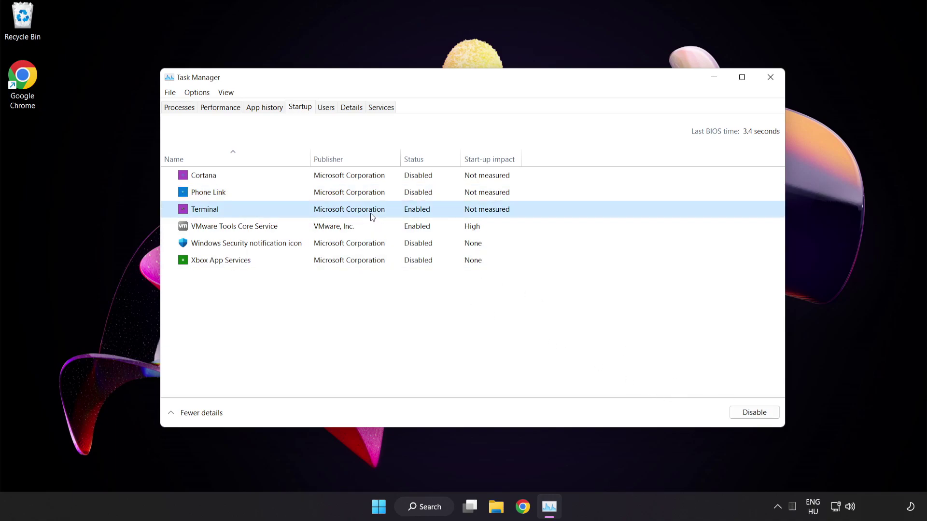
pyautogui.click(749, 412)
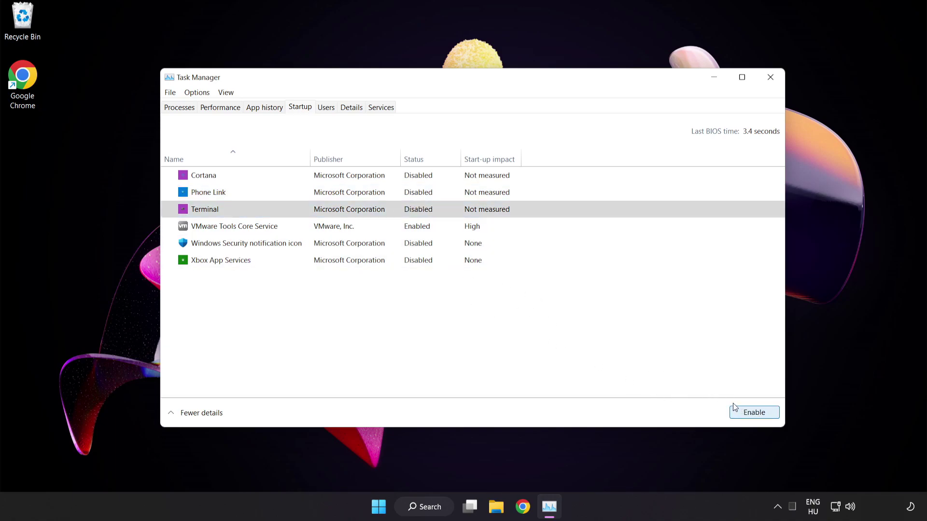
pyautogui.click(770, 79)
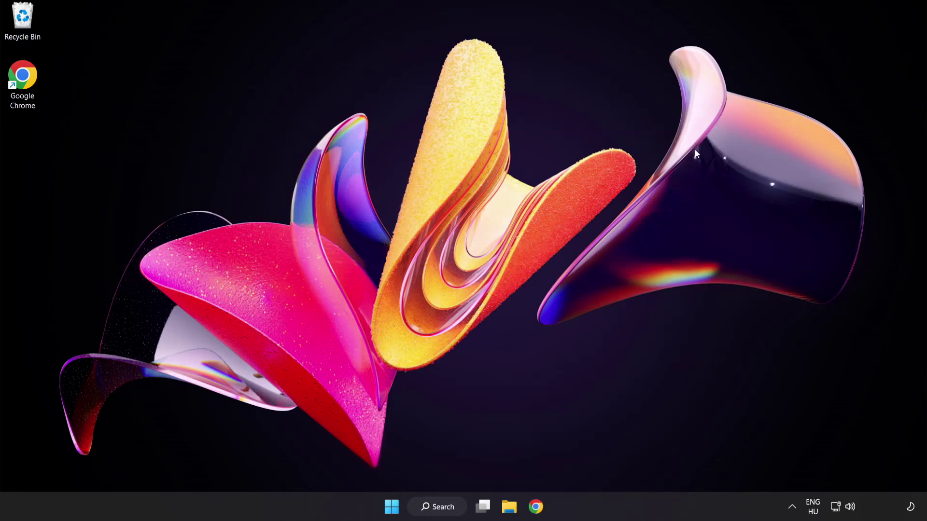
# Step: Check for updates in Windows Update, confirm the system is up to date, and close Settings
pyautogui.click(440, 512)
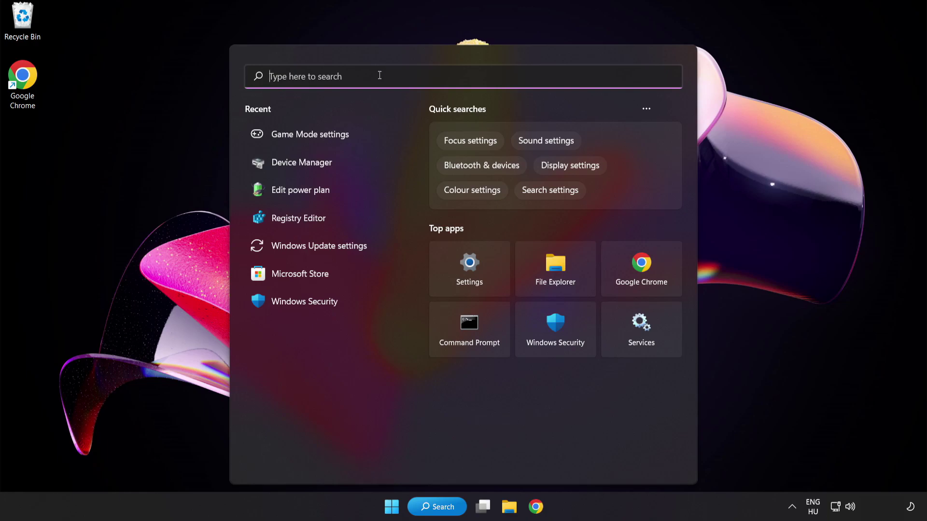
pyautogui.write('update')
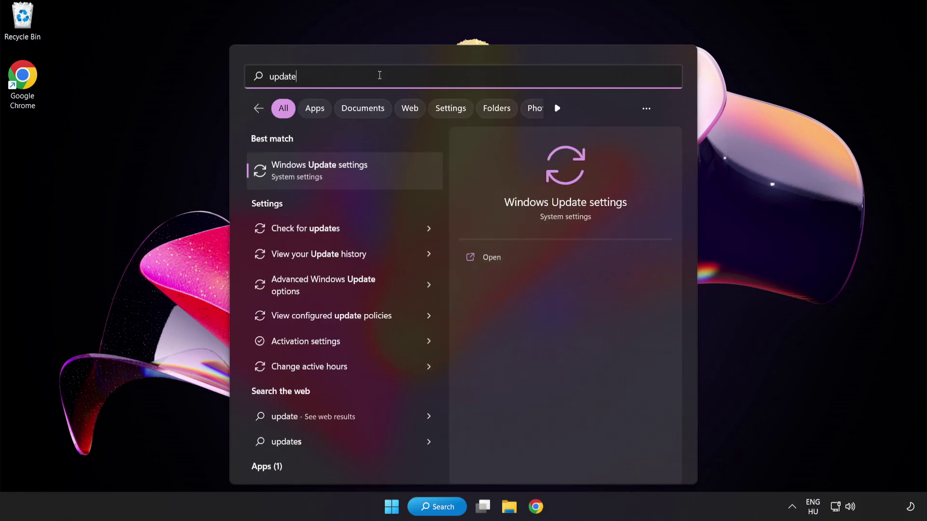
pyautogui.click(380, 167)
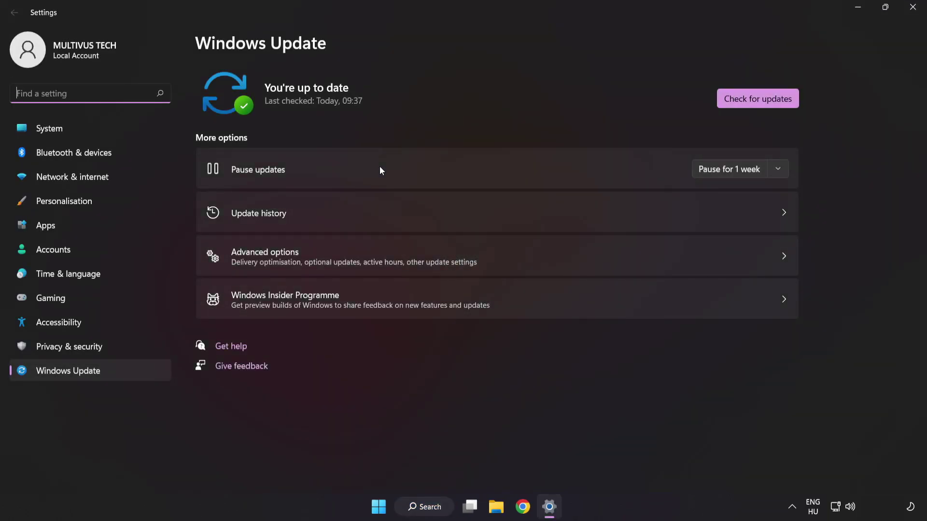
pyautogui.click(748, 105)
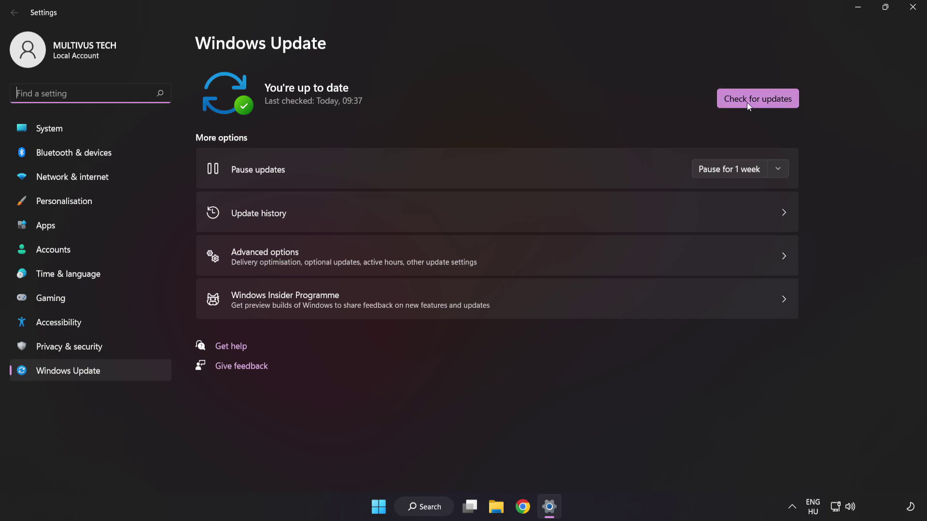
pyautogui.click(756, 103)
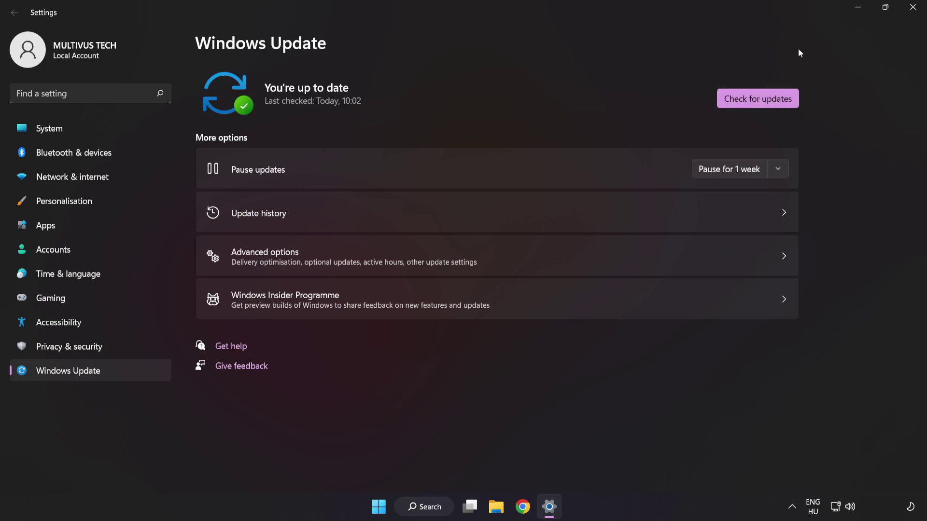
pyautogui.click(912, 8)
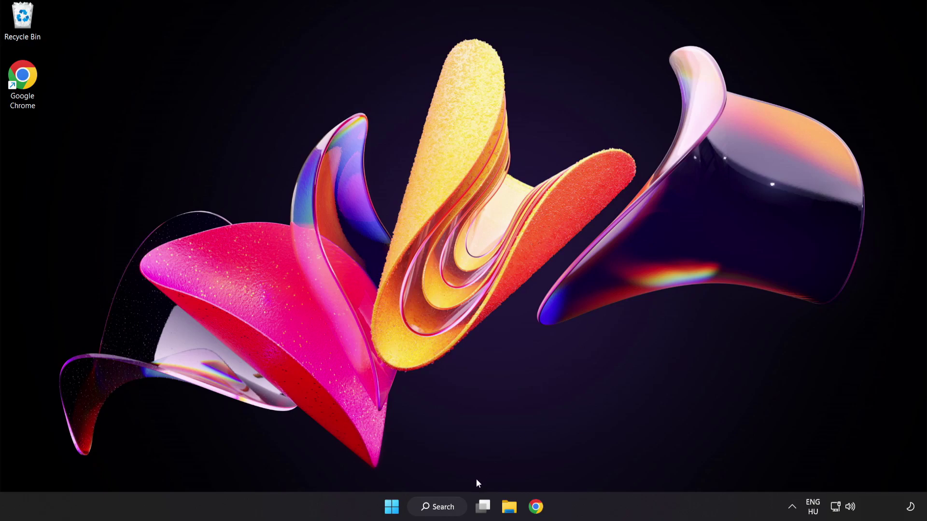
# Step: Search for 'regedit' and launch Registry Editor from the results
pyautogui.click(447, 510)
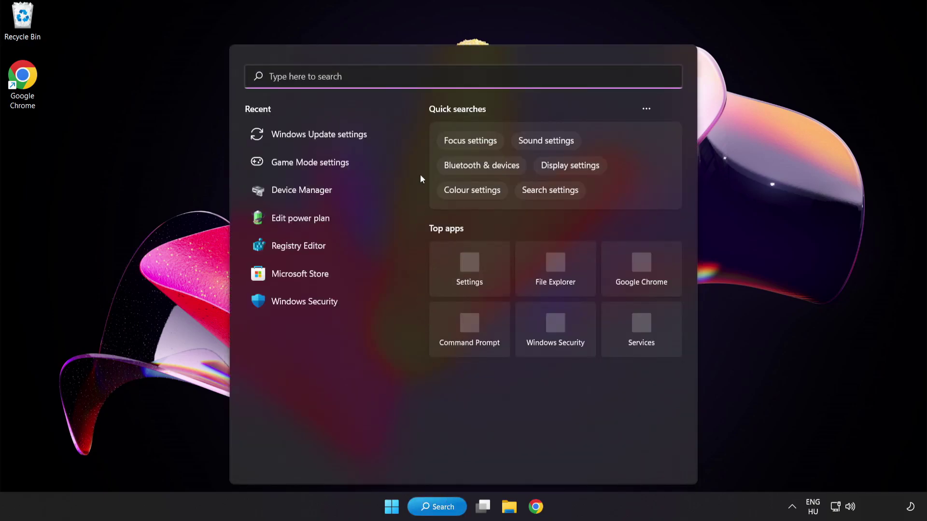
pyautogui.write('rege')
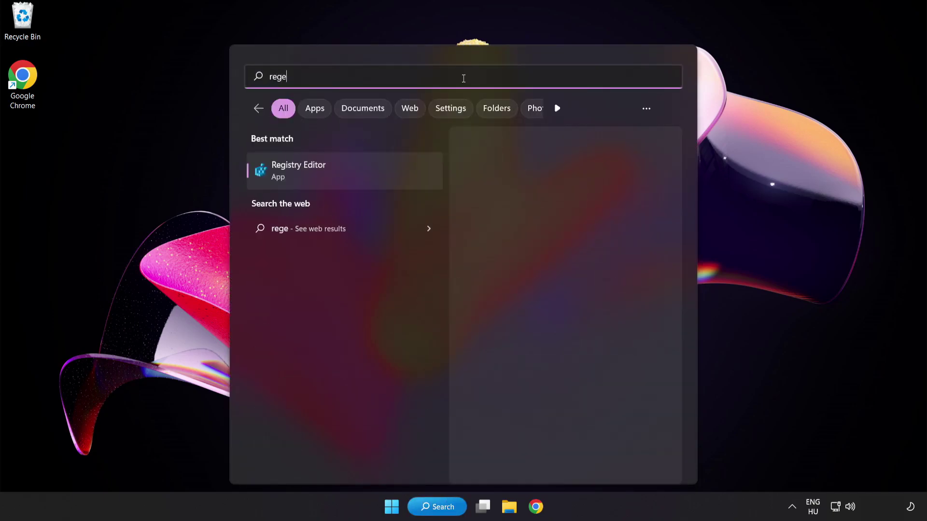
pyautogui.write('dit')
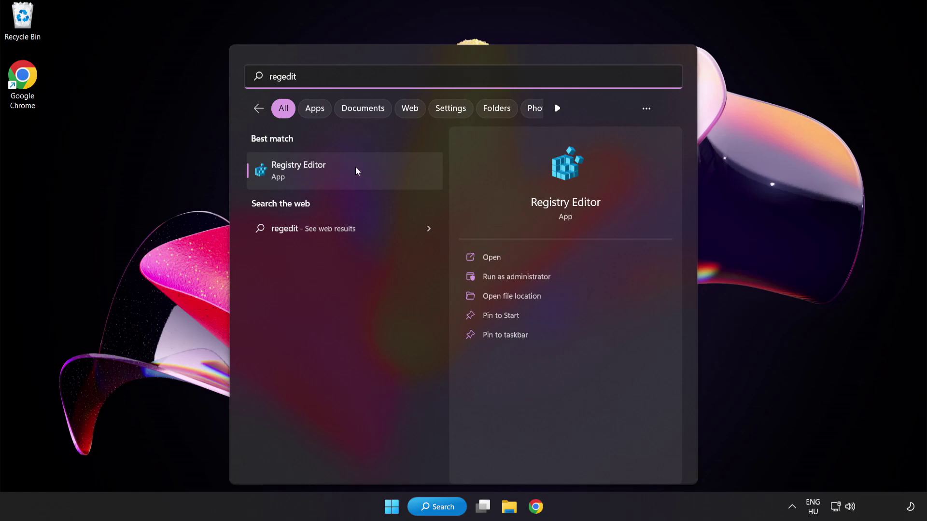
pyautogui.click(356, 167)
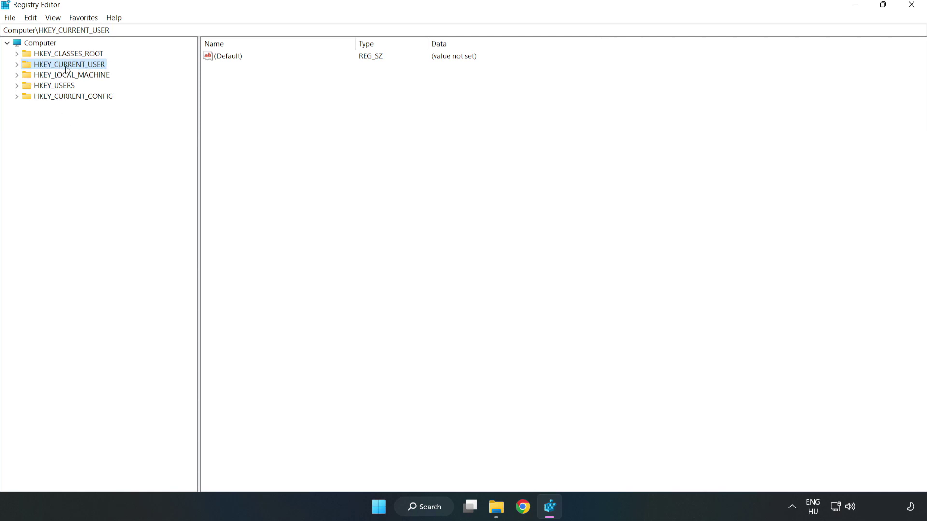
# Step: Set GameDVR_Enabled under HKCU\System\GameConfigStore to 0, then collapse HKEY_CURRENT_USER
pyautogui.click(18, 65)
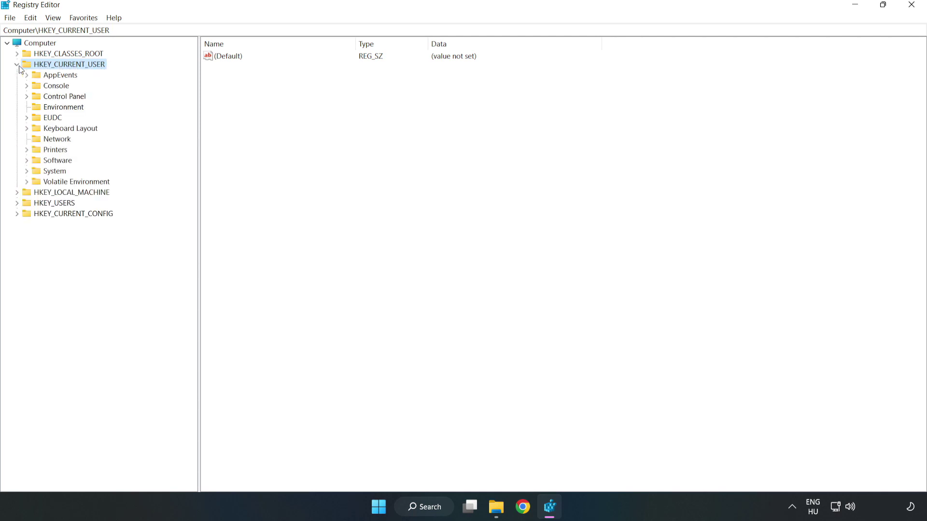
pyautogui.click(27, 172)
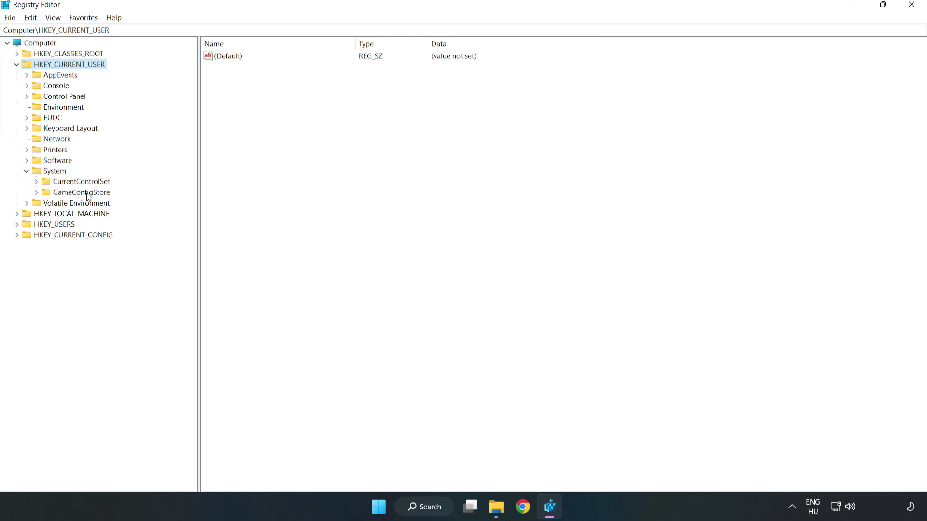
pyautogui.click(77, 195)
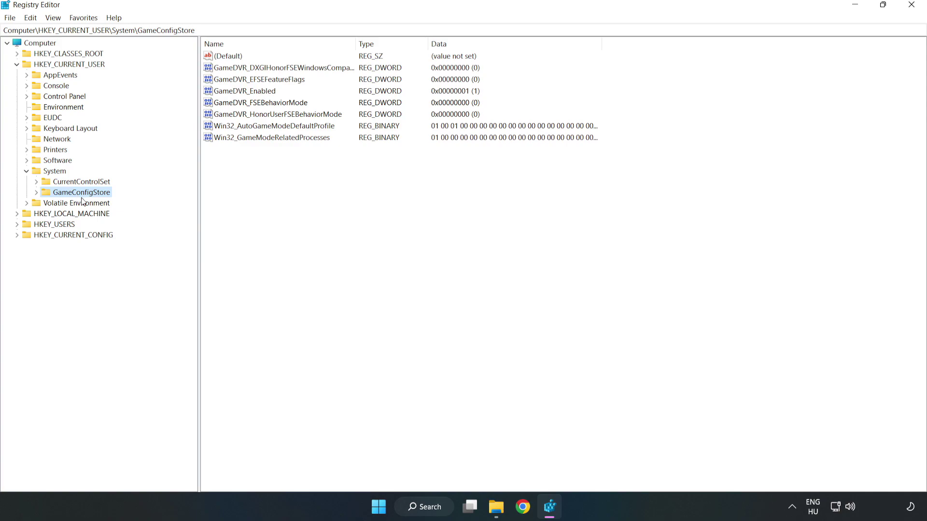
pyautogui.click(227, 92)
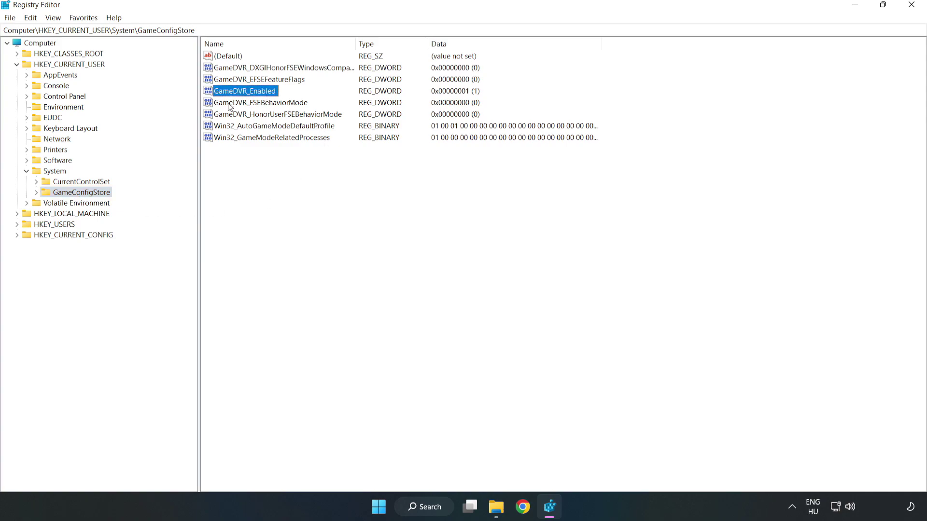
pyautogui.rightClick(254, 95)
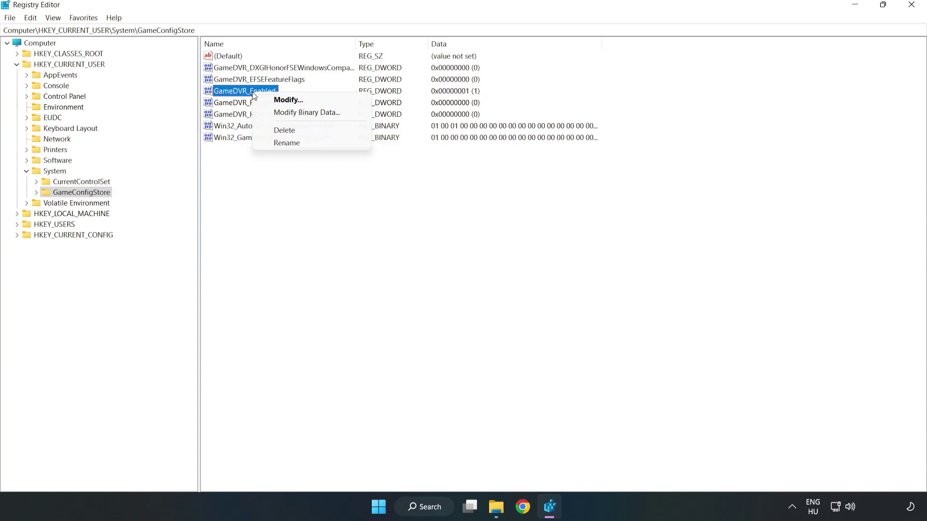
pyautogui.click(296, 104)
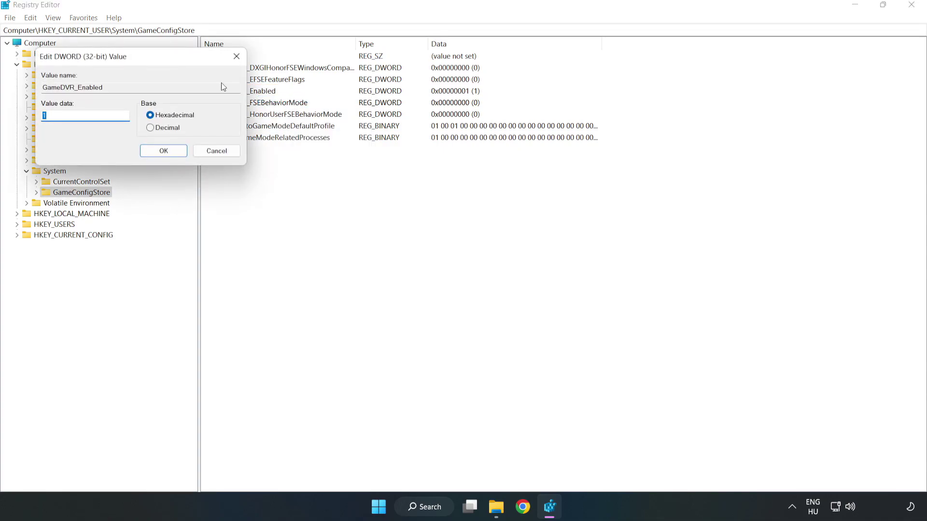
pyautogui.moveTo(186, 67); pyautogui.dragTo(516, 197)
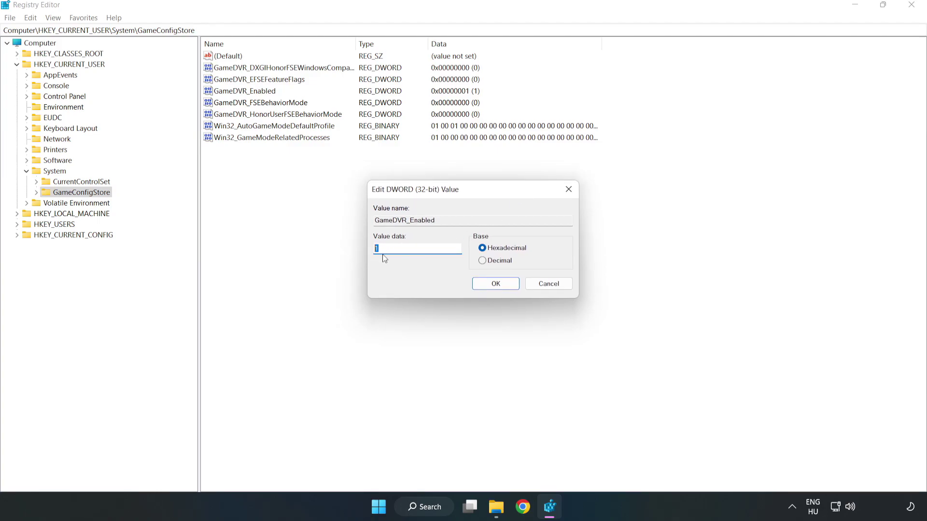
pyautogui.write('0')
pyautogui.click(495, 285)
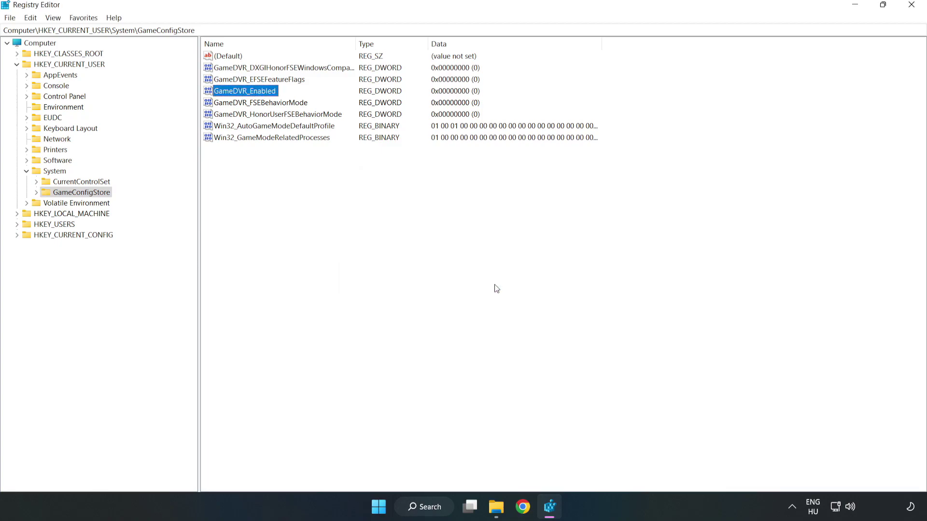
pyautogui.click(17, 64)
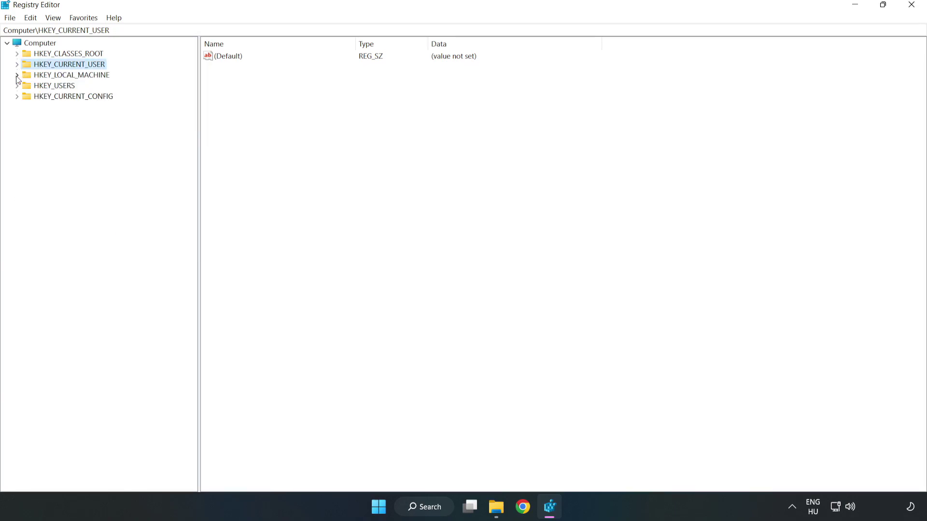
# Step: Navigate to HKLM\SOFTWARE\Microsoft\PolicyManager\default\ApplicationManagement\AllowGameDVR
pyautogui.doubleClick(23, 76)
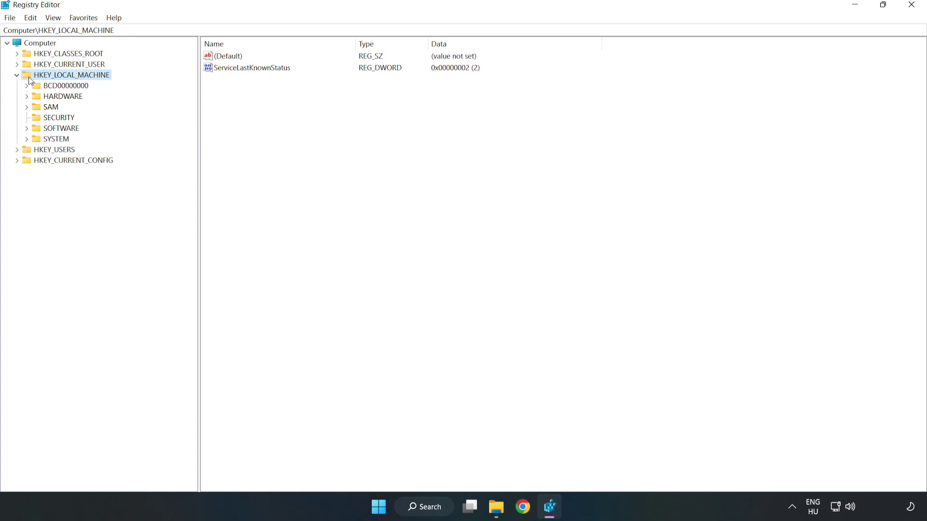
pyautogui.click(28, 129)
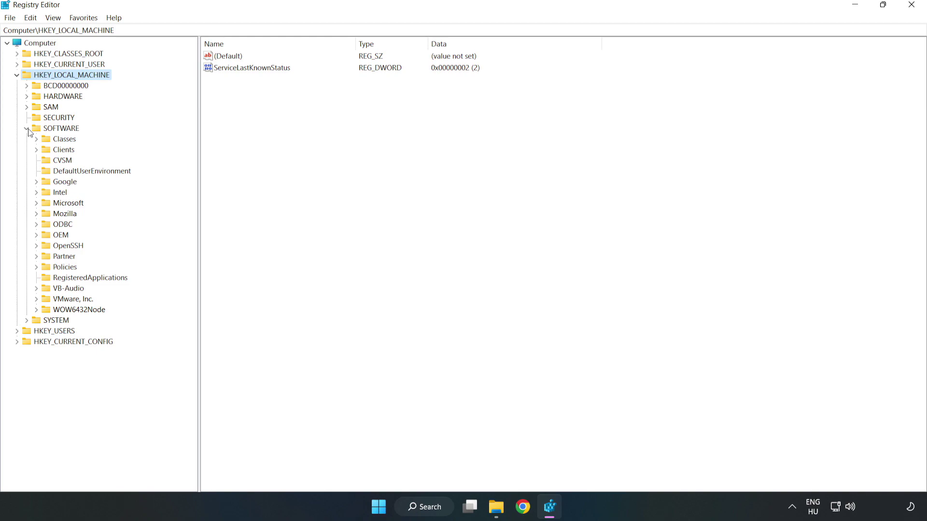
pyautogui.click(36, 205)
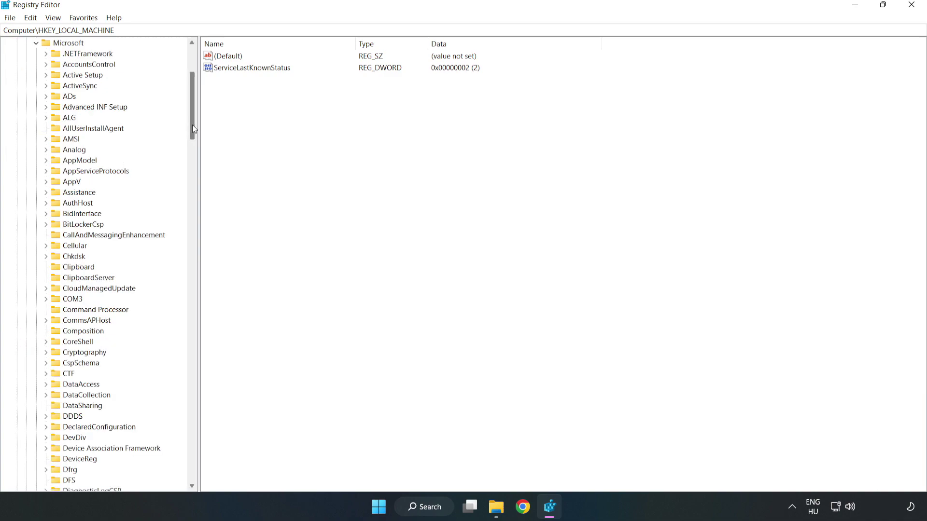
pyautogui.moveTo(192, 124); pyautogui.dragTo(212, 343)
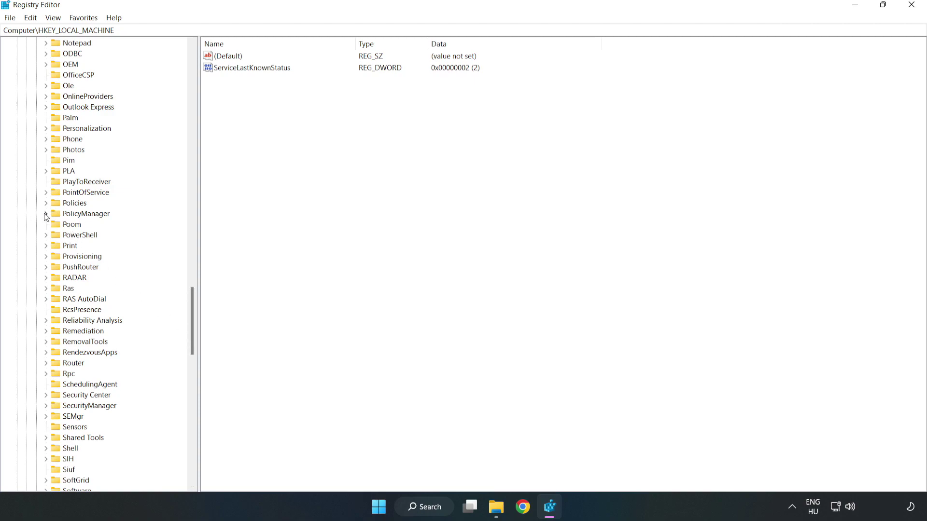
pyautogui.click(46, 214)
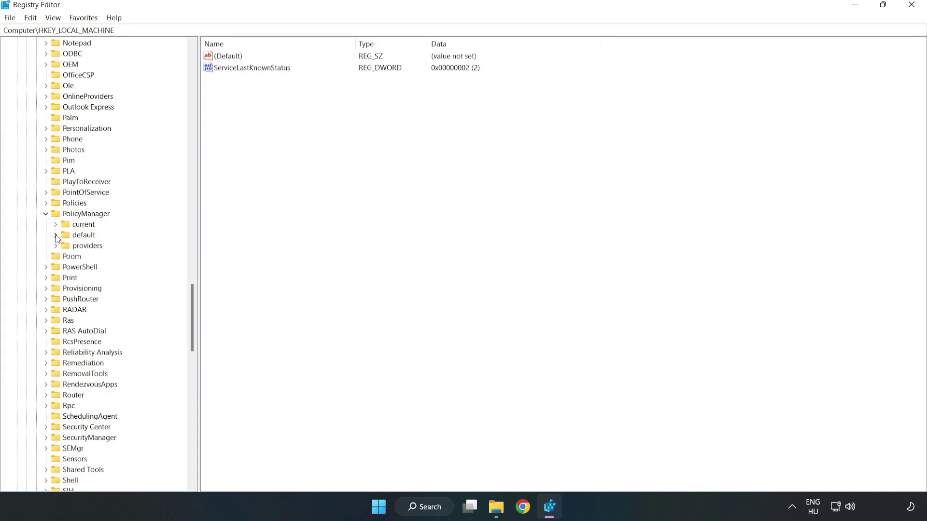
pyautogui.click(56, 235)
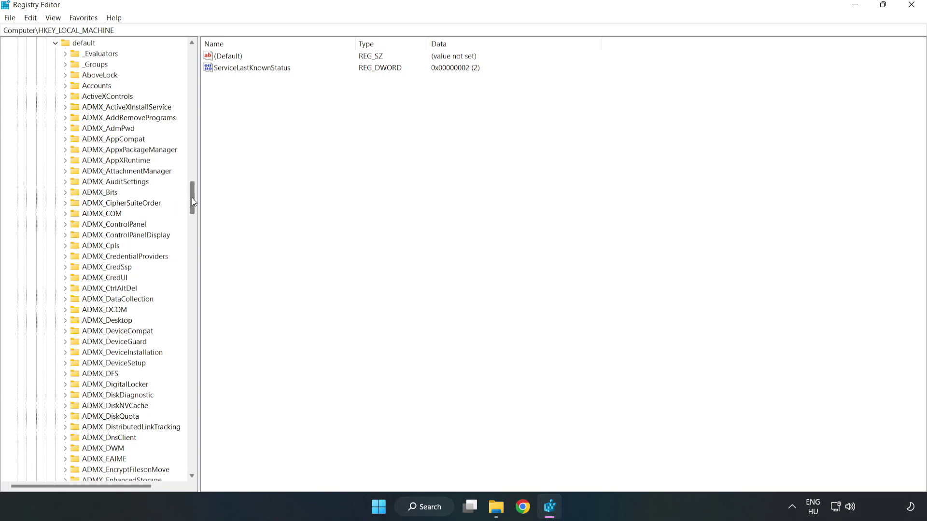
pyautogui.moveTo(192, 197); pyautogui.dragTo(189, 310)
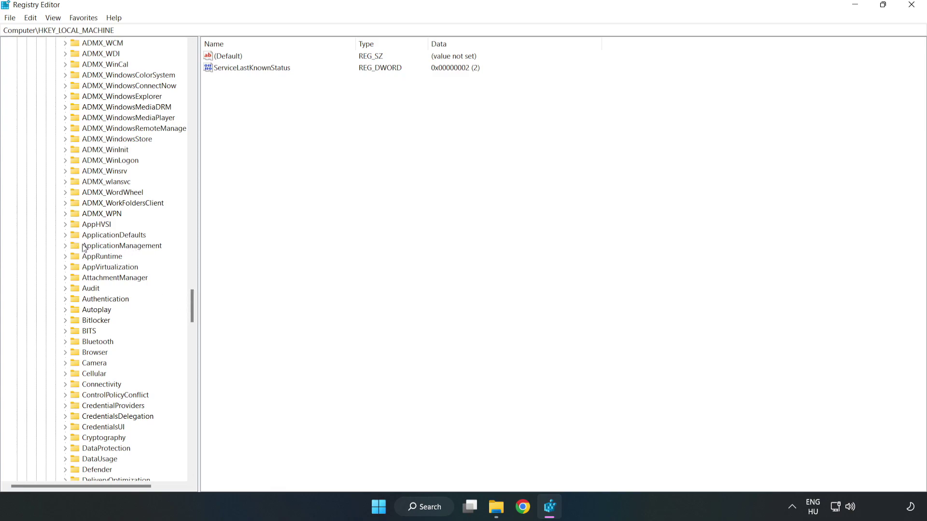
pyautogui.click(68, 245)
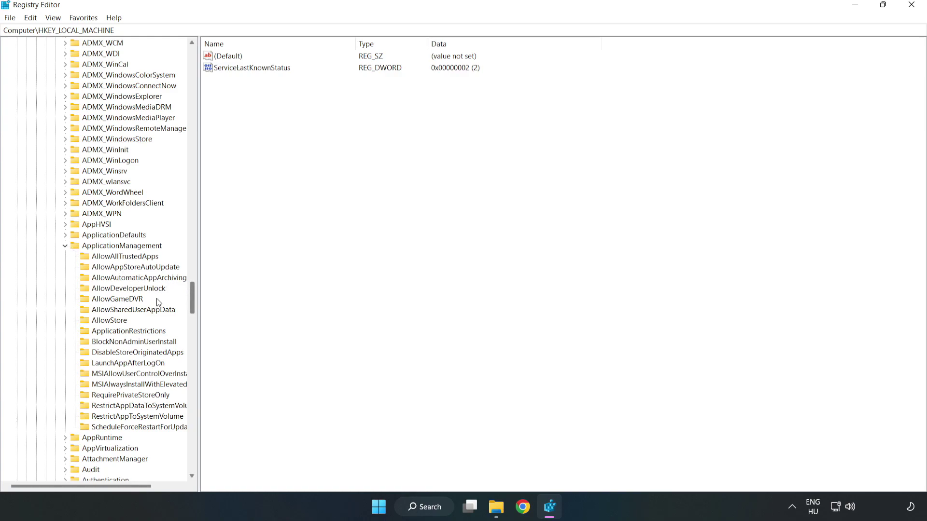
pyautogui.click(108, 300)
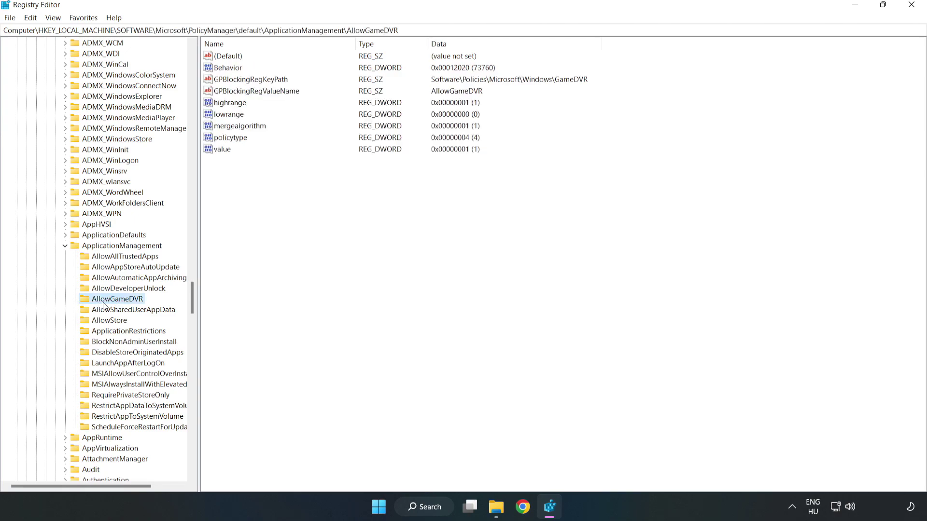
# Step: Change the AllowGameDVR 'value' entry's data to 0
pyautogui.click(218, 151)
pyautogui.rightClick(226, 152)
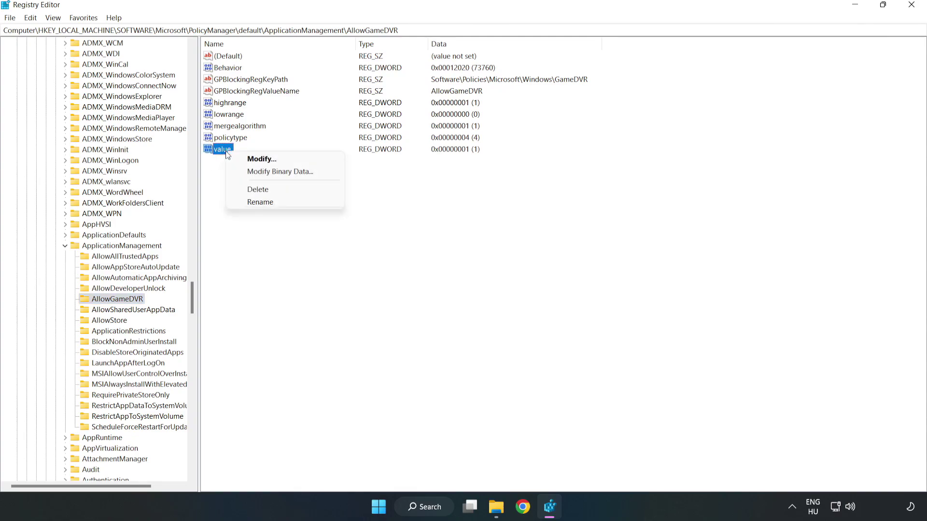
pyautogui.click(265, 159)
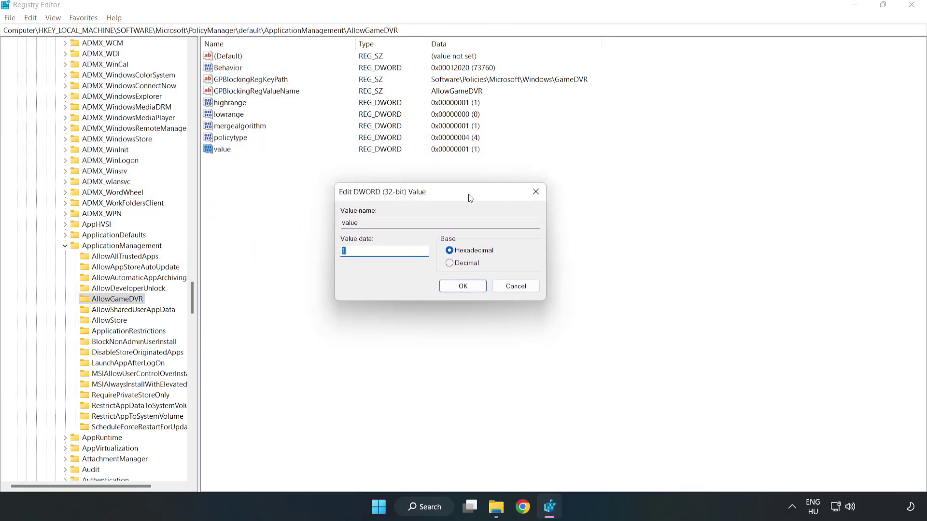
pyautogui.moveTo(470, 198); pyautogui.dragTo(472, 192)
pyautogui.click(371, 248)
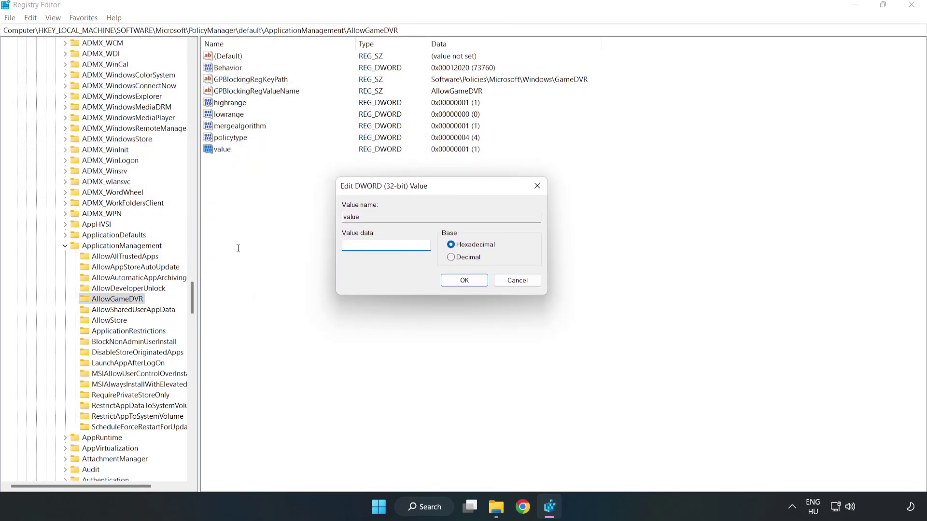
pyautogui.write('0')
pyautogui.click(467, 282)
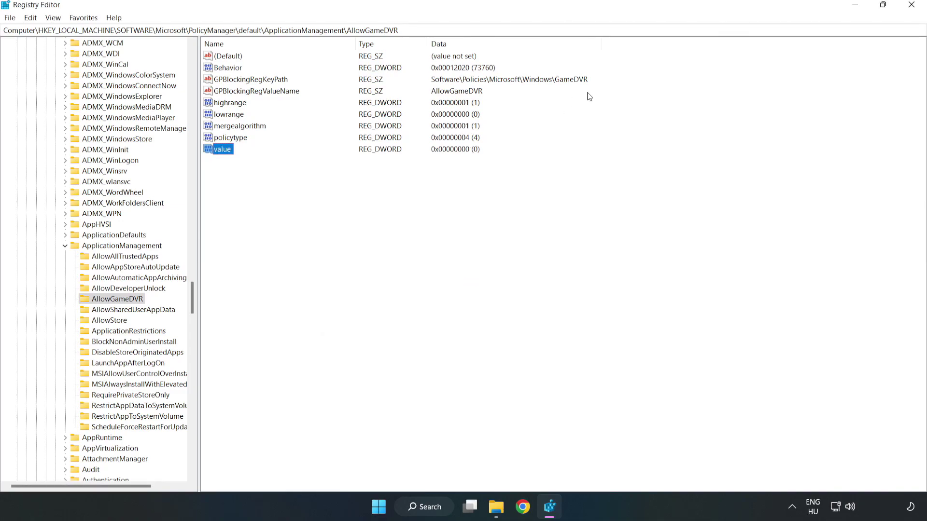
# Step: Close Registry Editor, then download and run dxwebsetup.exe from Chrome's DirectX page
pyautogui.click(911, 5)
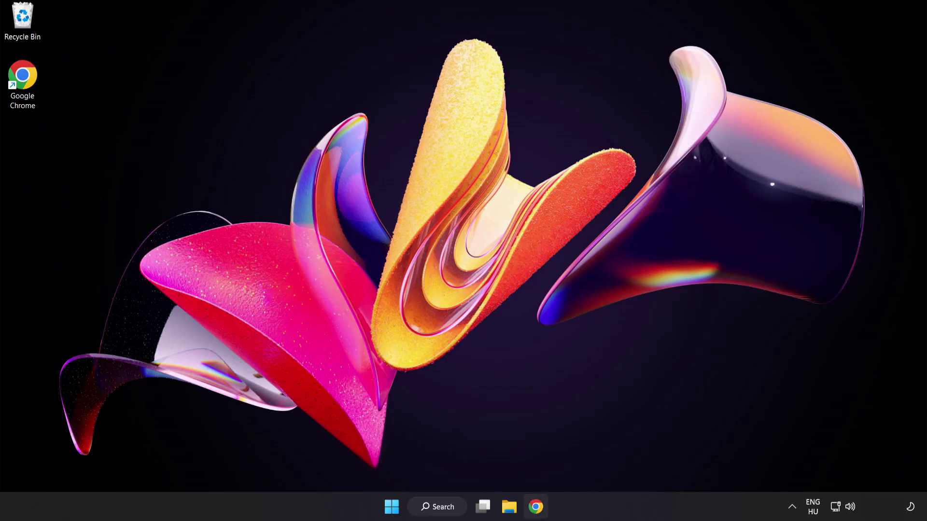
pyautogui.click(535, 515)
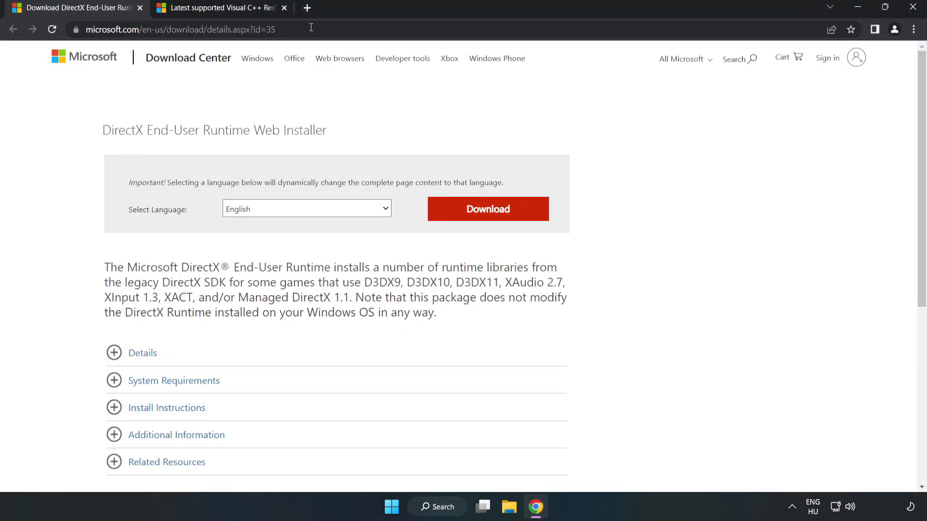
pyautogui.click(87, 29)
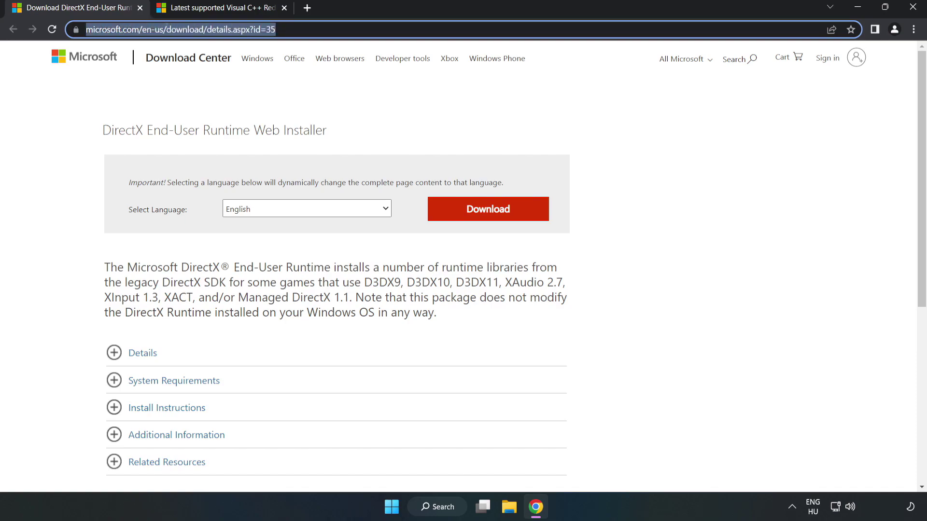
pyautogui.click(377, 115)
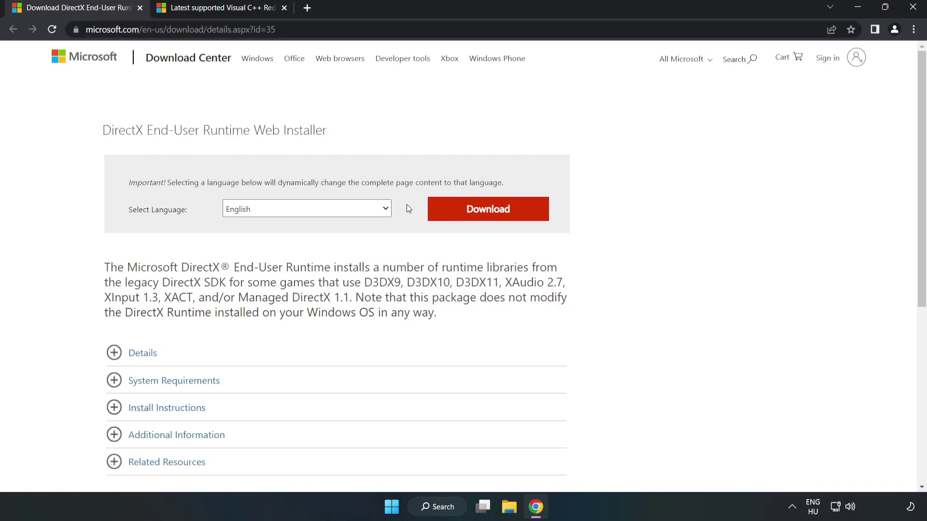
pyautogui.click(494, 220)
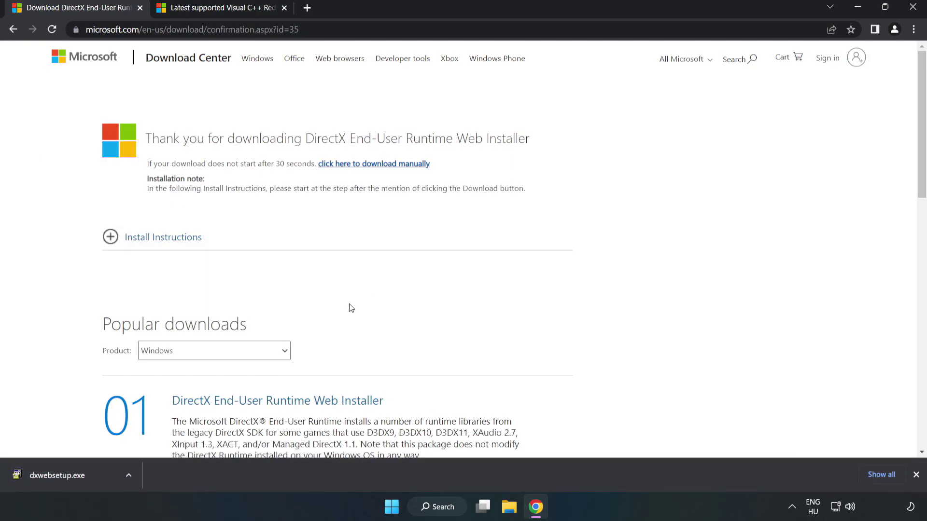
pyautogui.click(94, 478)
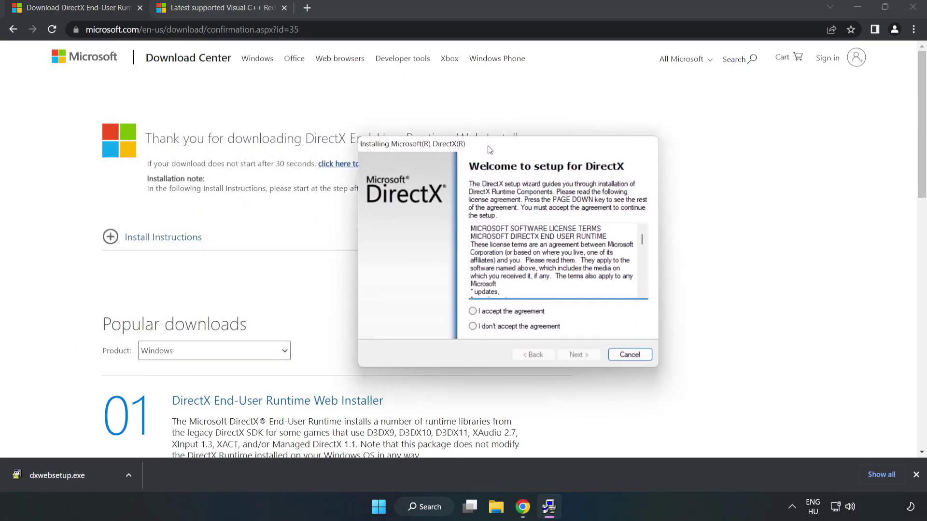
# Step: Accept the DirectX license, decline the Bing Bar, and finish the runtime setup
pyautogui.moveTo(596, 227); pyautogui.dragTo(596, 269)
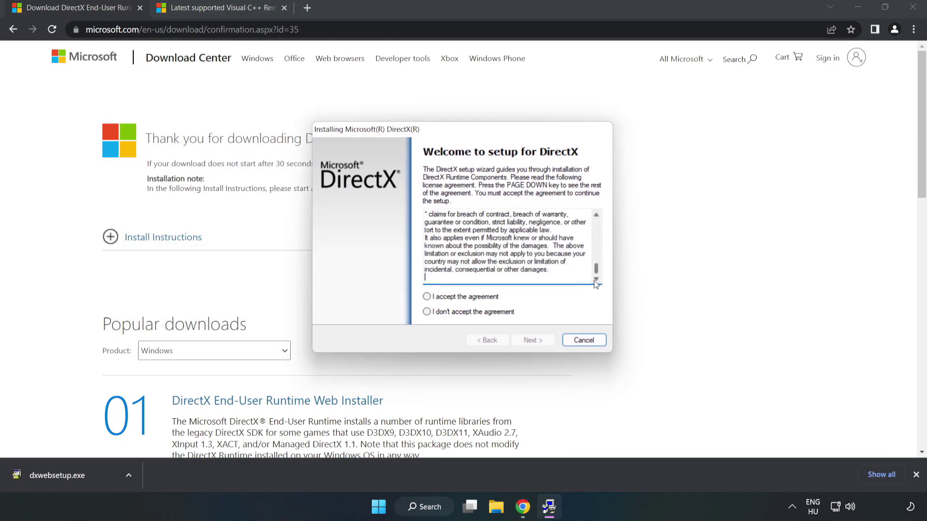
pyautogui.click(426, 296)
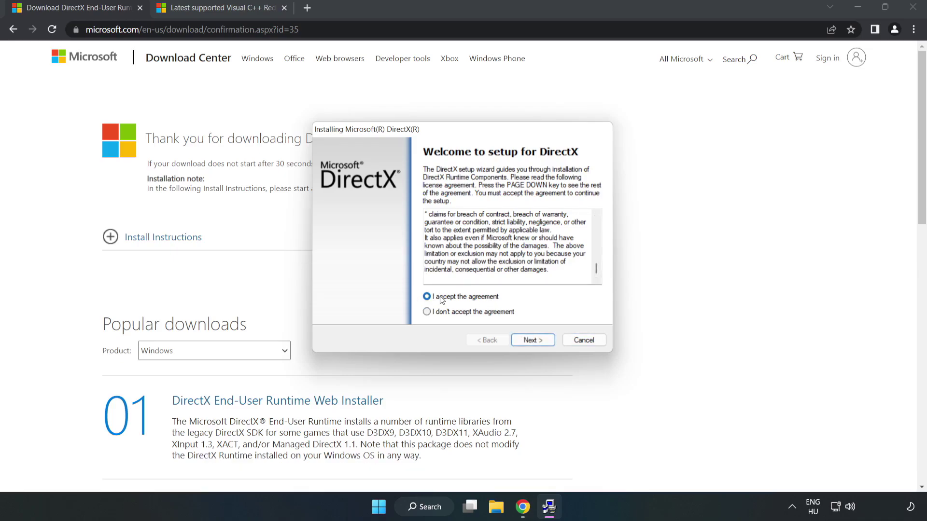
pyautogui.click(536, 340)
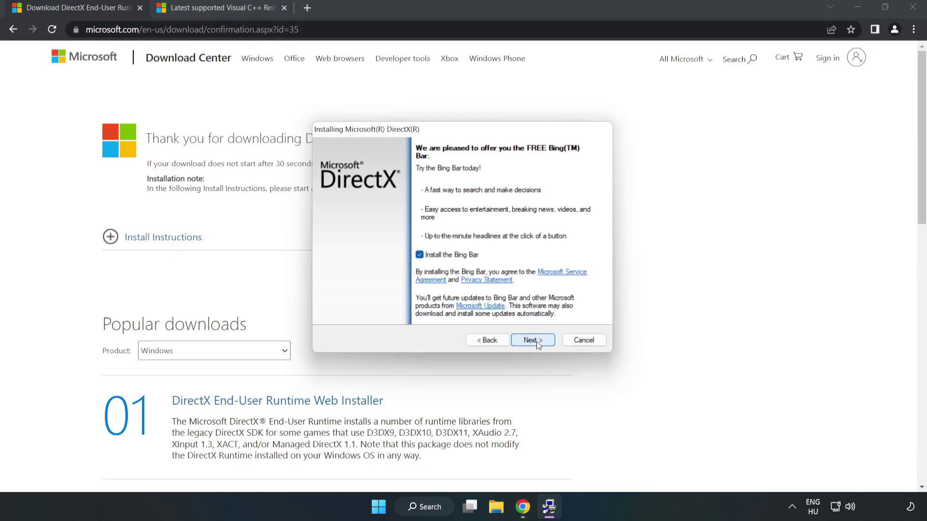
pyautogui.click(420, 255)
pyautogui.click(533, 341)
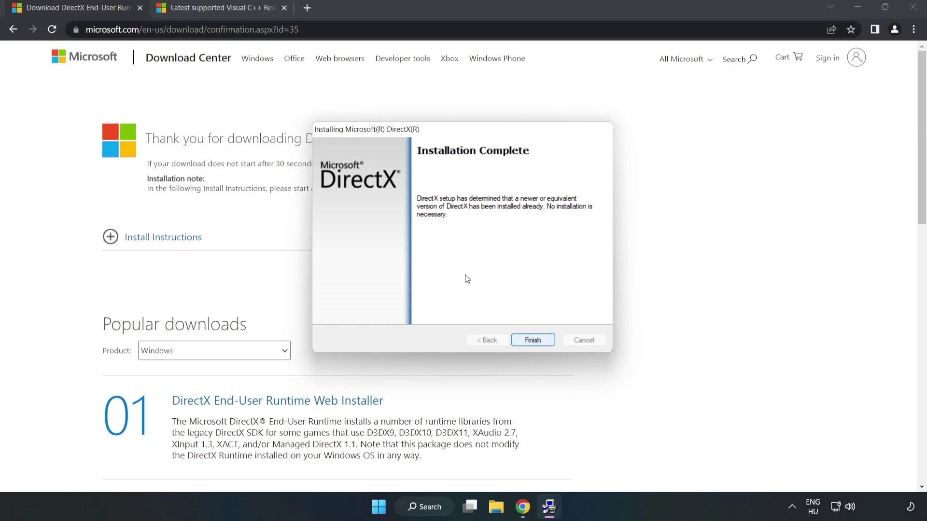
pyautogui.click(533, 340)
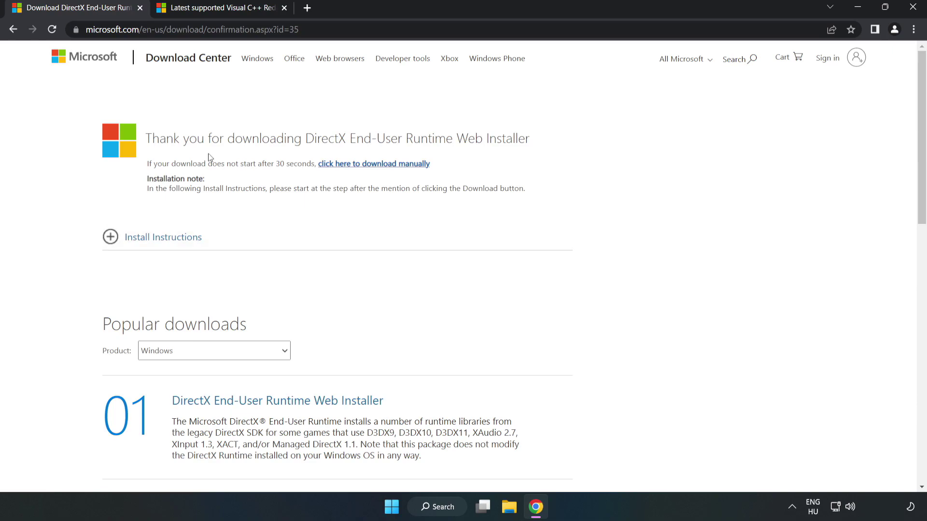
# Step: Close the DirectX tab, download the ARM64, x86 and x64 vc_redist installers, and run VC_redist.arm64.exe
pyautogui.click(140, 8)
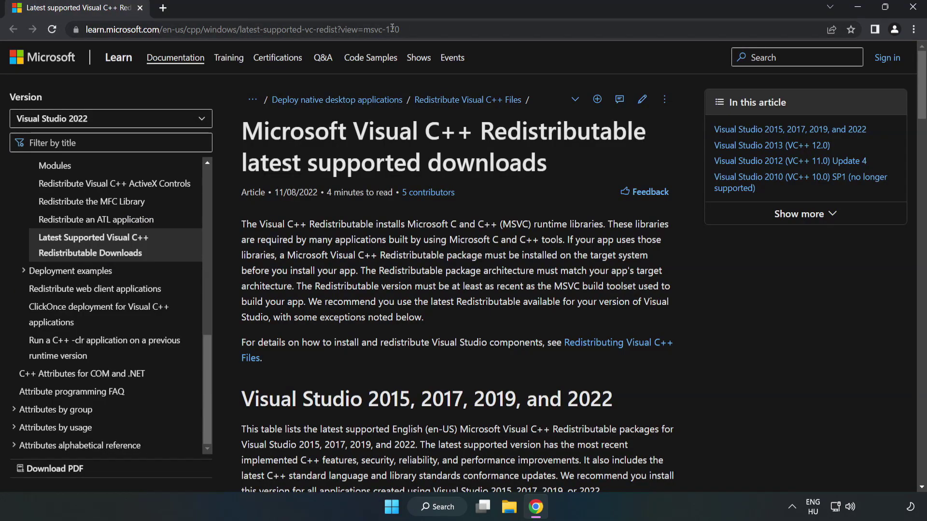
pyautogui.click(507, 29)
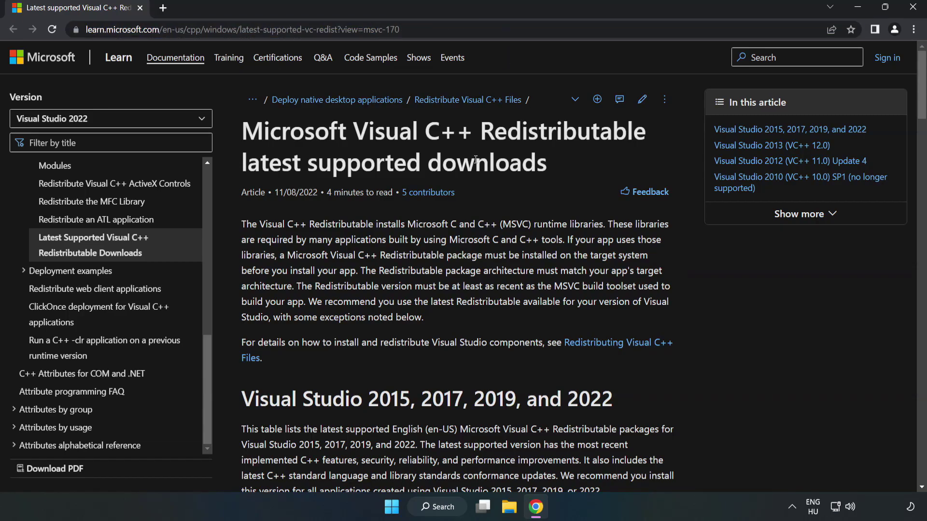
pyautogui.moveTo(922, 107); pyautogui.dragTo(922, 157)
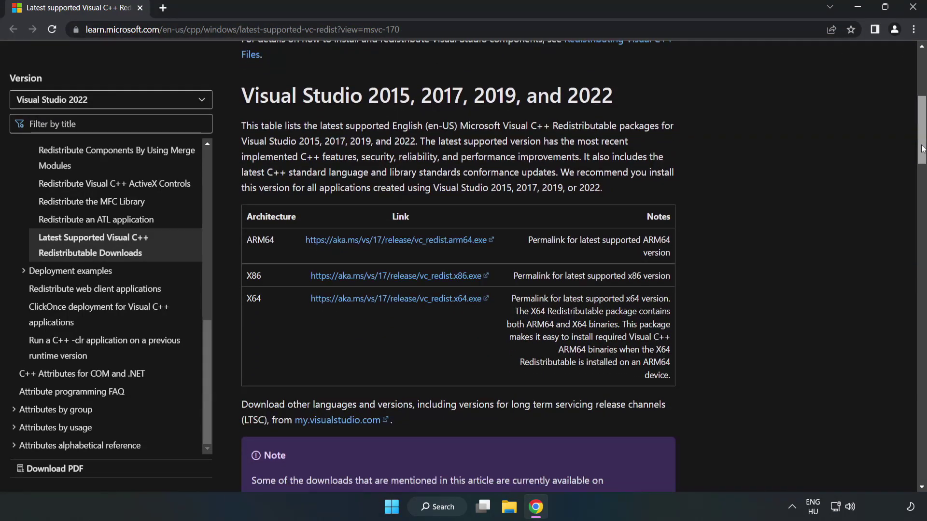
pyautogui.click(396, 241)
pyautogui.click(407, 279)
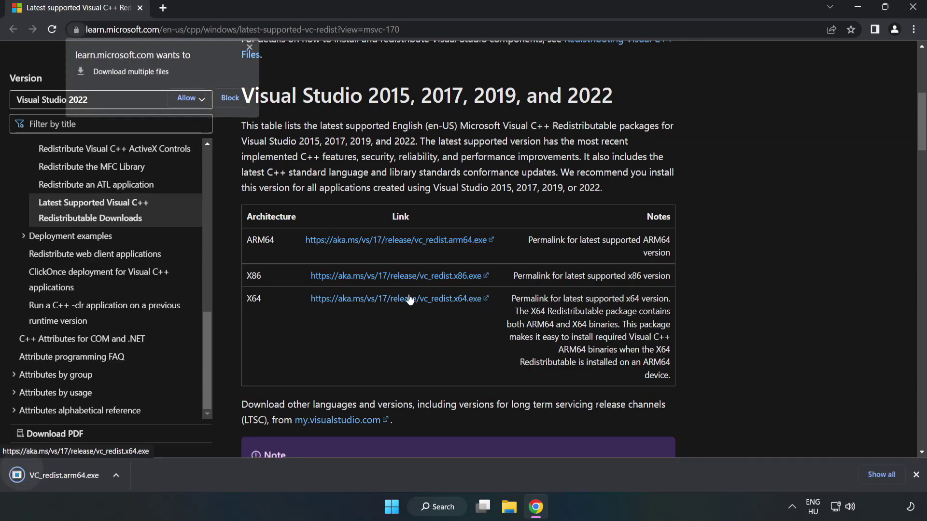
pyautogui.click(408, 299)
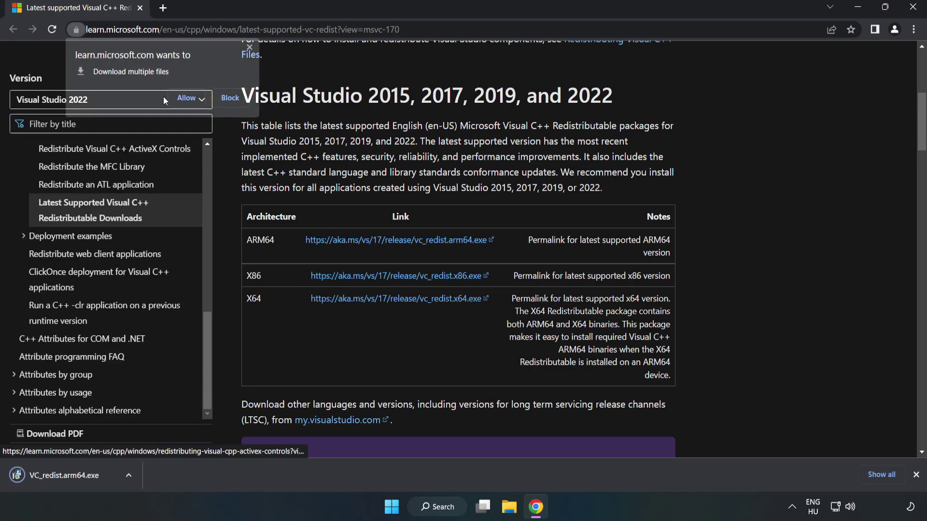
pyautogui.click(187, 98)
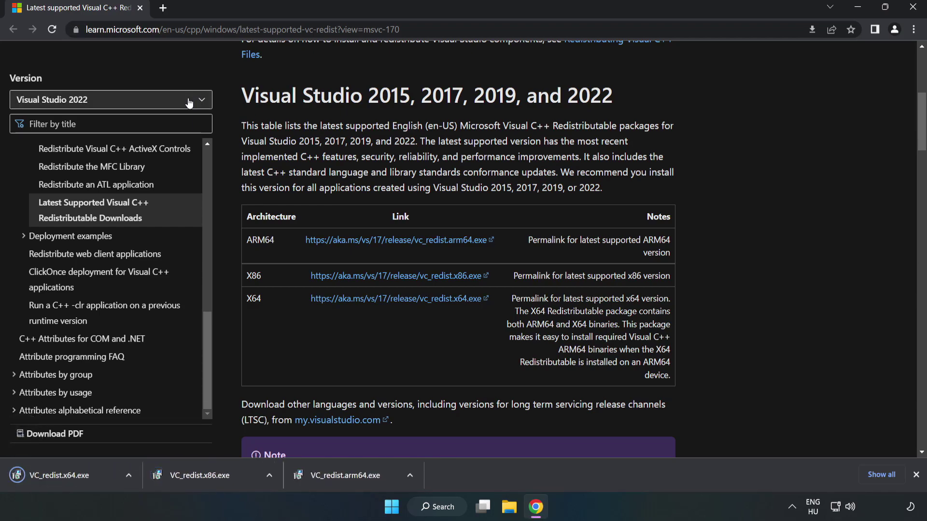
pyautogui.click(354, 479)
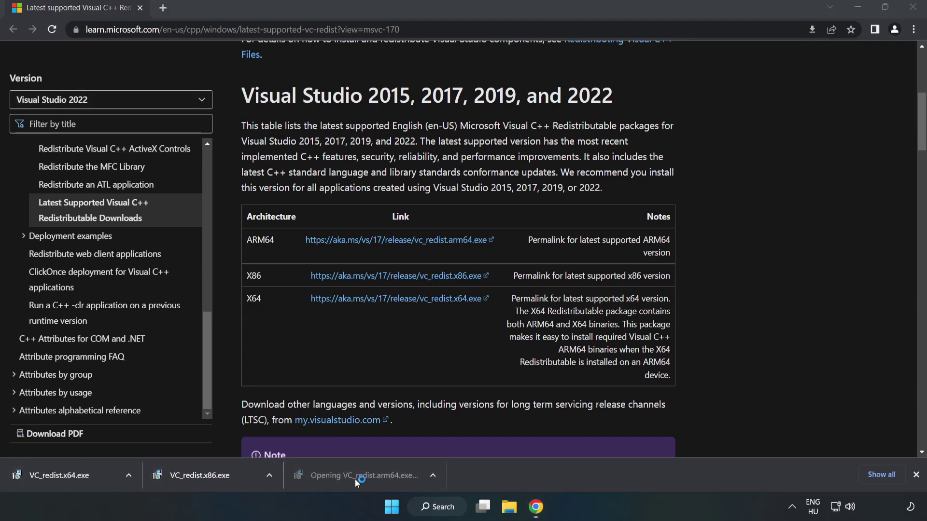
# Step: Accept the license and attempt the ARM64 install, dismissing it after it fails
pyautogui.moveTo(594, 237); pyautogui.dragTo(592, 289)
pyautogui.click(329, 301)
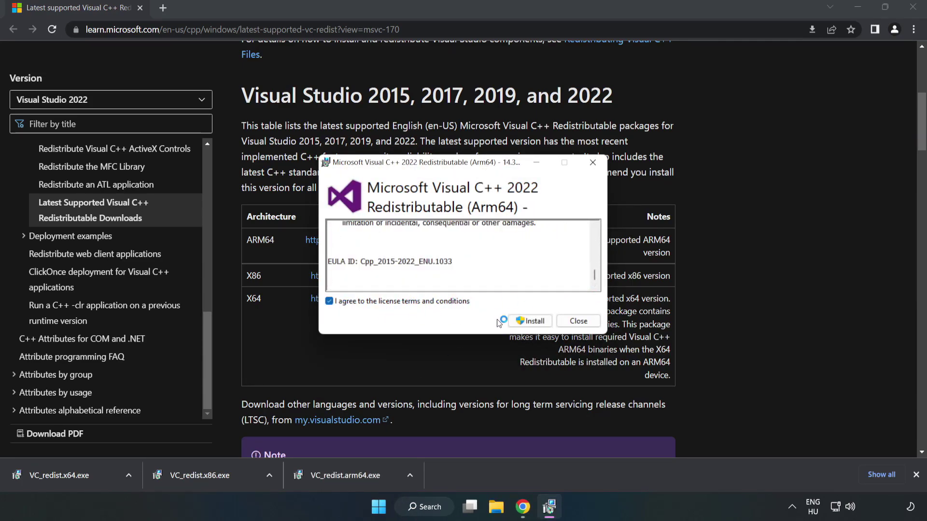
pyautogui.click(529, 322)
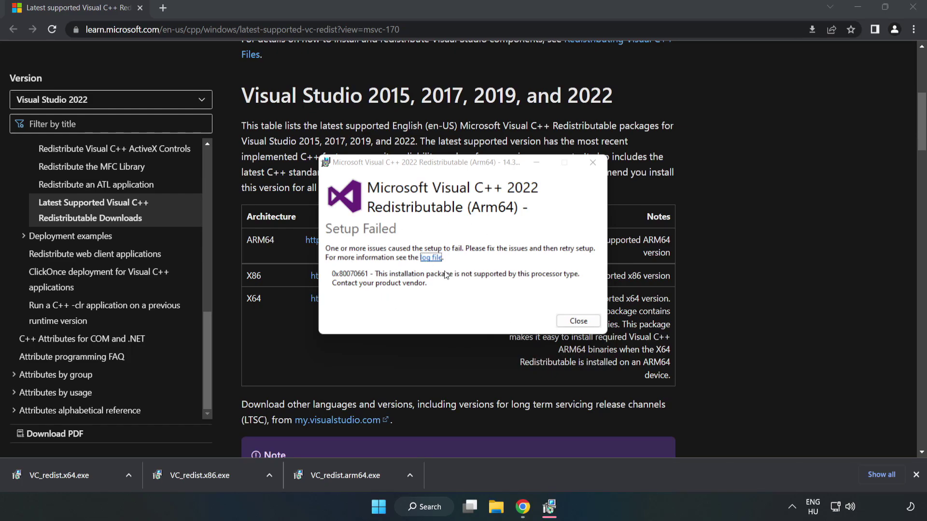
pyautogui.click(578, 321)
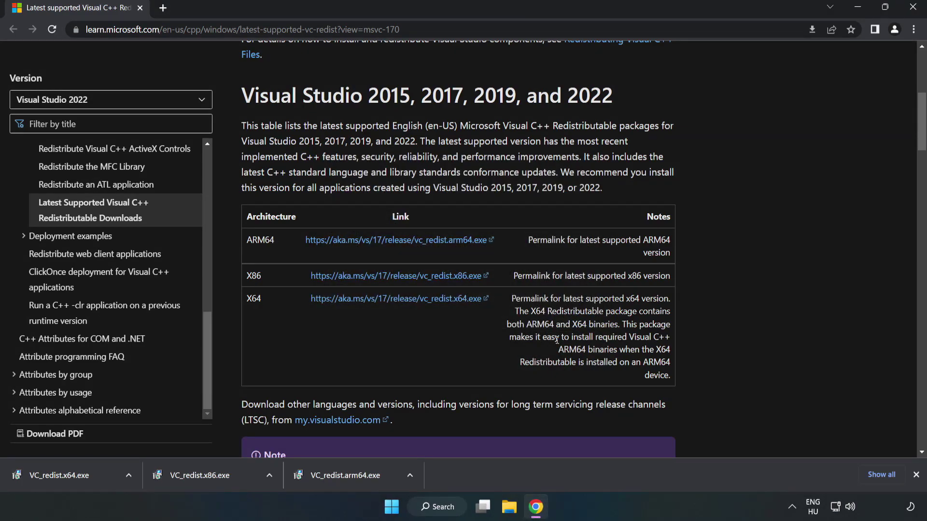
# Step: Install the x86 and x64 redistributables, closing each setup without restarting
pyautogui.click(220, 474)
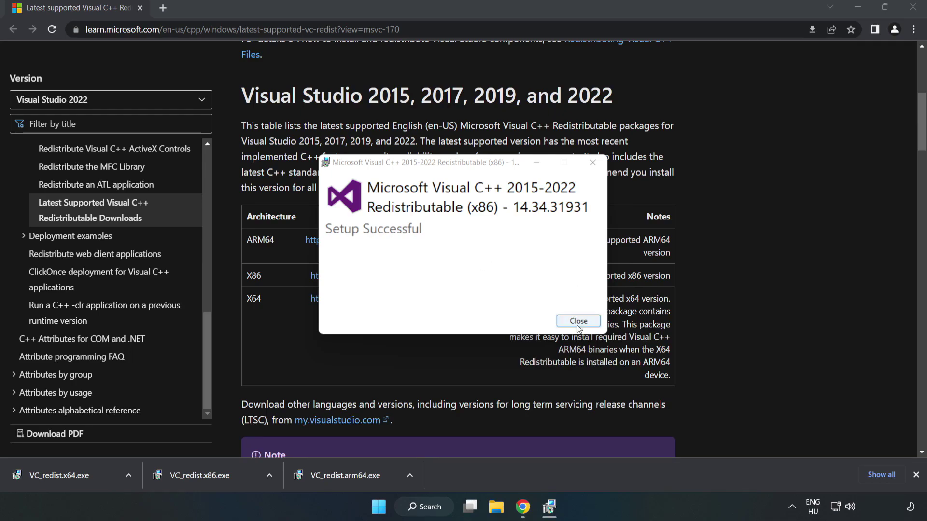
pyautogui.click(579, 321)
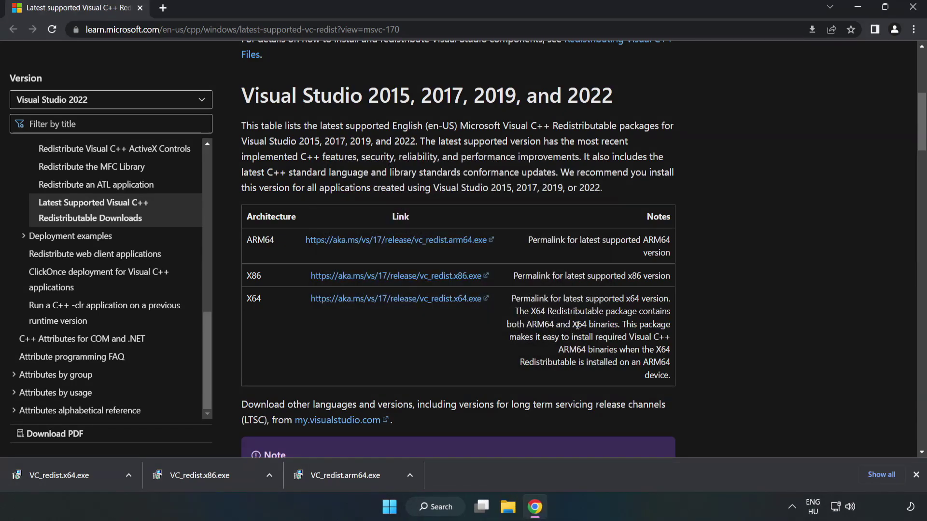
pyautogui.click(50, 474)
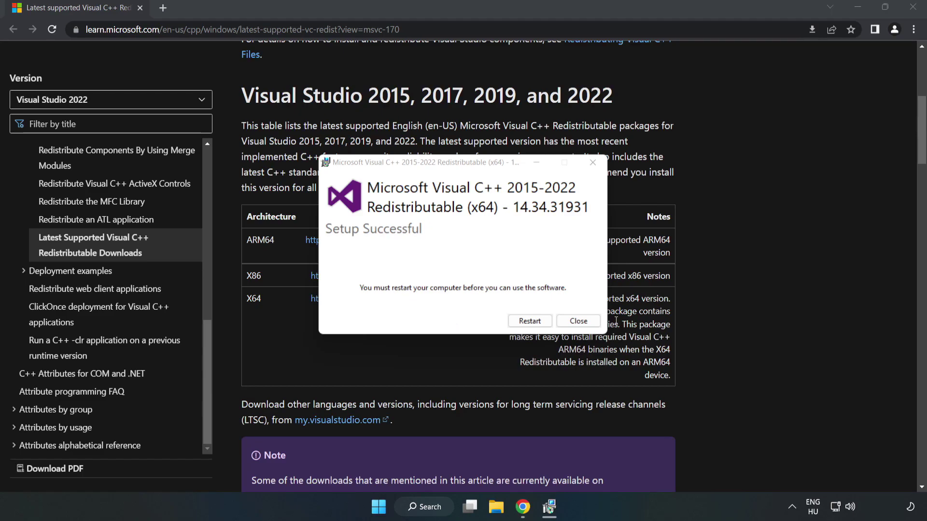
pyautogui.click(578, 321)
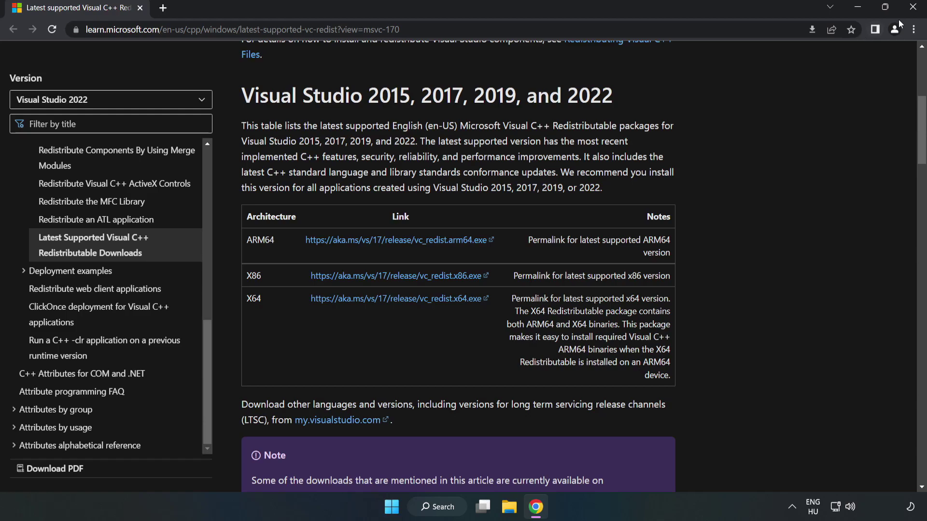
# Step: Close Chrome and open the Start menu's power options showing Sleep, Shut down and Restart
pyautogui.click(913, 9)
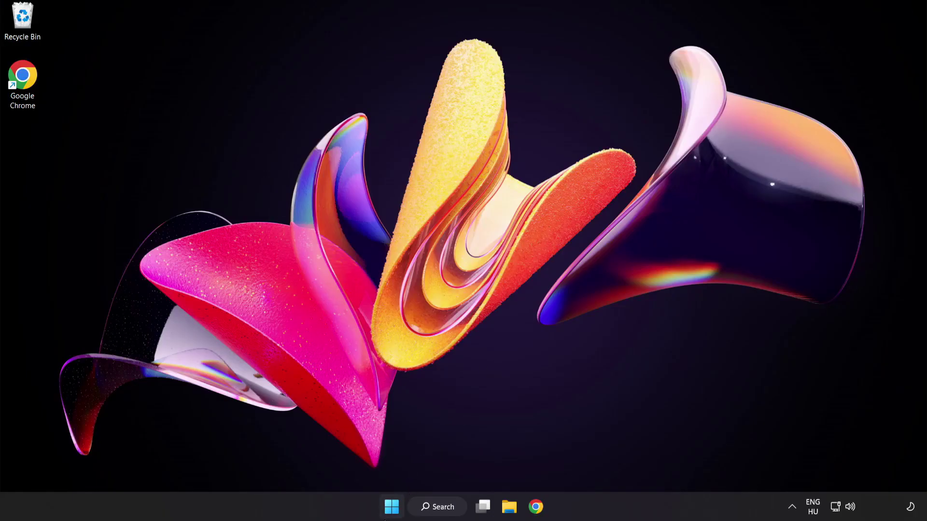
pyautogui.click(392, 507)
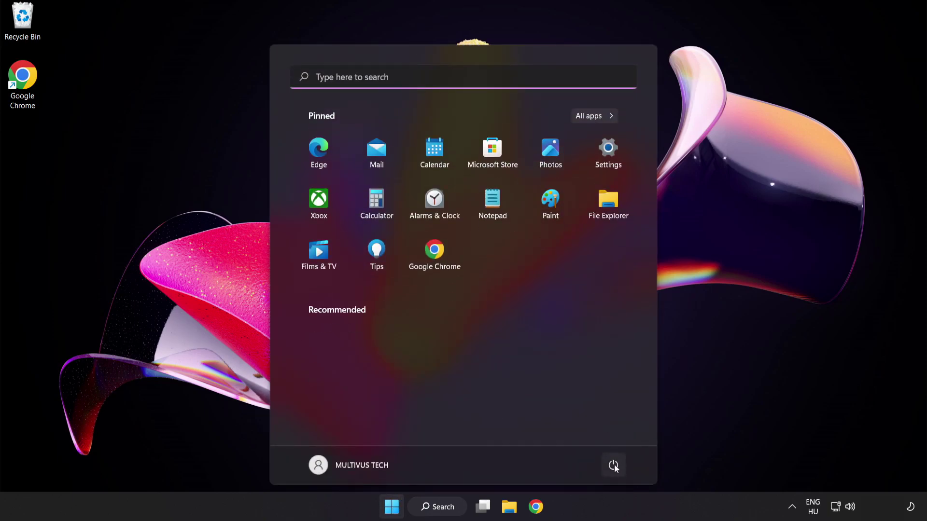
pyautogui.click(613, 465)
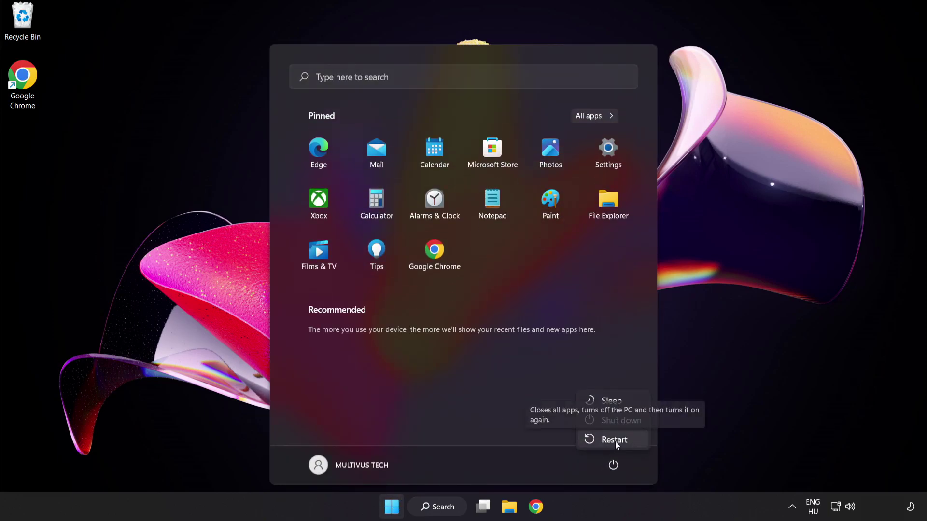